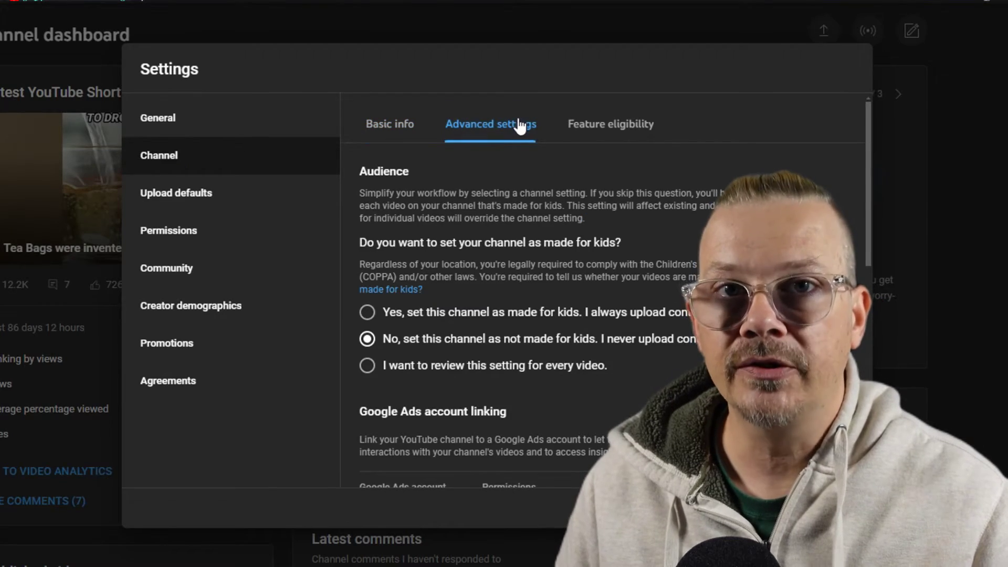
Open YouTube Studio through the profile avatar's account menu
{"action": "scroll", "coordinate": [594, 238], "scroll_direction": "down", "scroll_amount": 5}
{"action": "scroll", "coordinate": [621, 165], "scroll_direction": "down", "scroll_amount": 2}
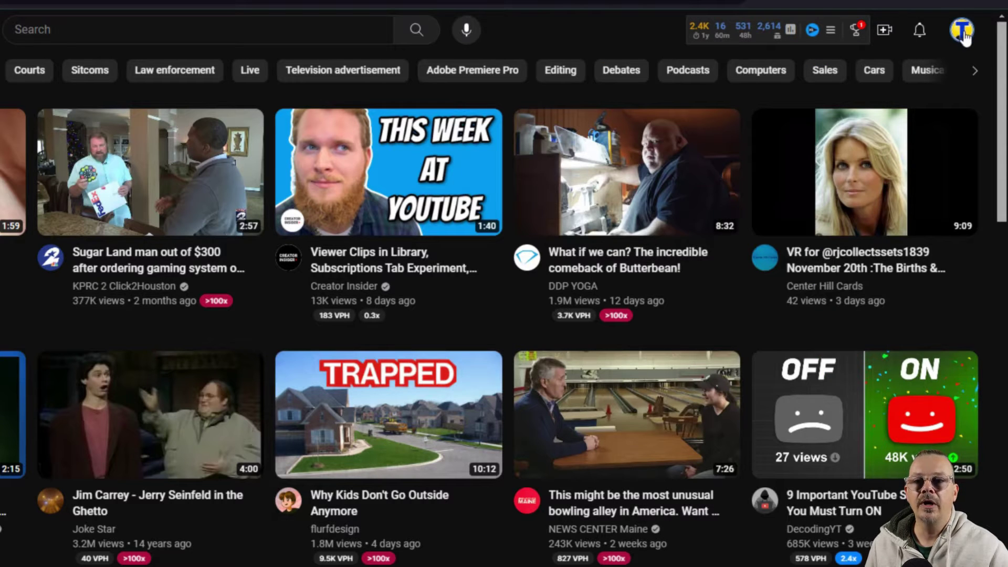
{"action": "left_click", "coordinate": [962, 31]}
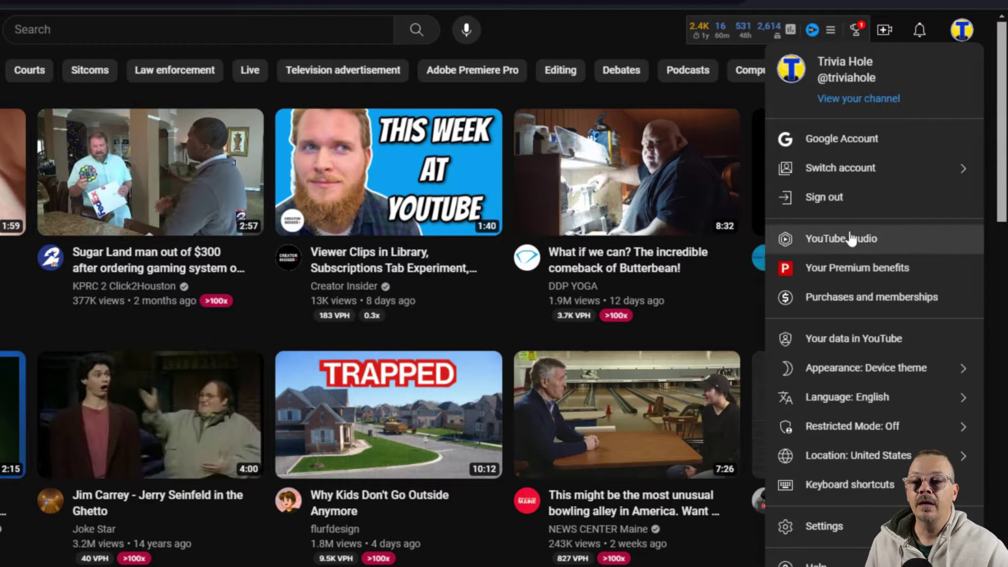
{"action": "left_click", "coordinate": [835, 243]}
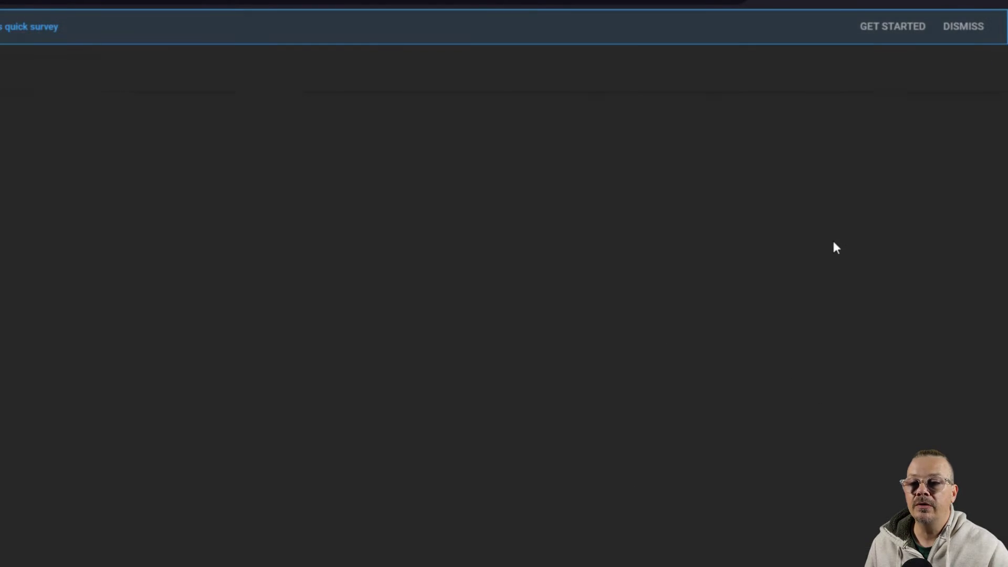
Go to Customization, check Branding, then show Basic info with the channel name, handle and description
{"action": "scroll", "coordinate": [346, 263], "scroll_direction": "down", "scroll_amount": 1}
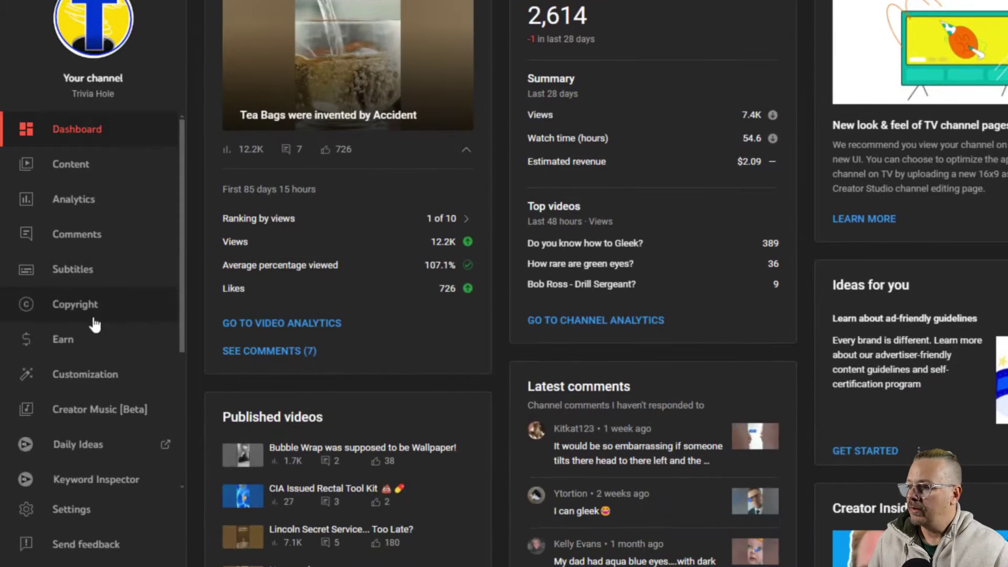
{"action": "scroll", "coordinate": [131, 299], "scroll_direction": "down", "scroll_amount": 1}
{"action": "scroll", "coordinate": [131, 299], "scroll_direction": "down", "scroll_amount": 1}
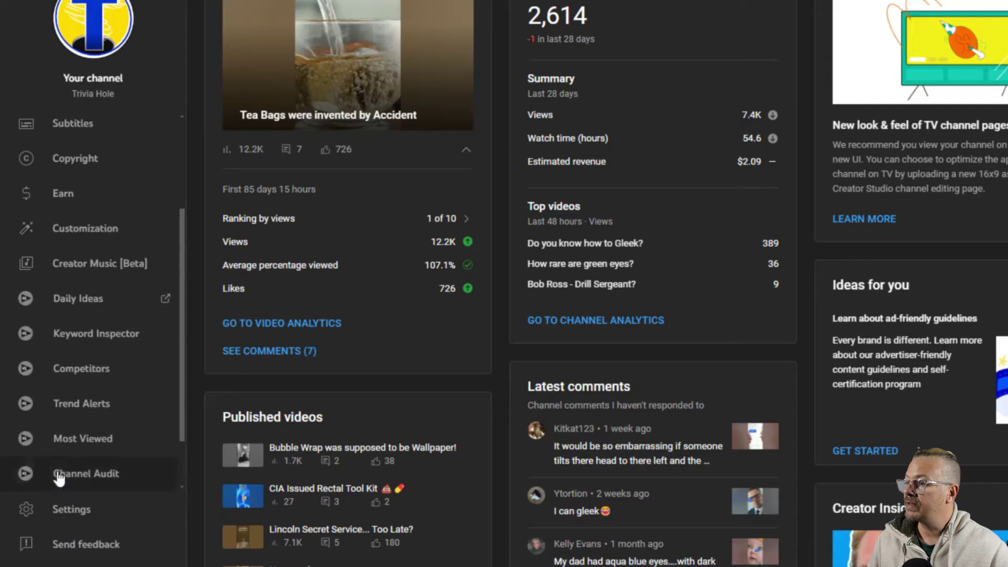
{"action": "left_click", "coordinate": [95, 235]}
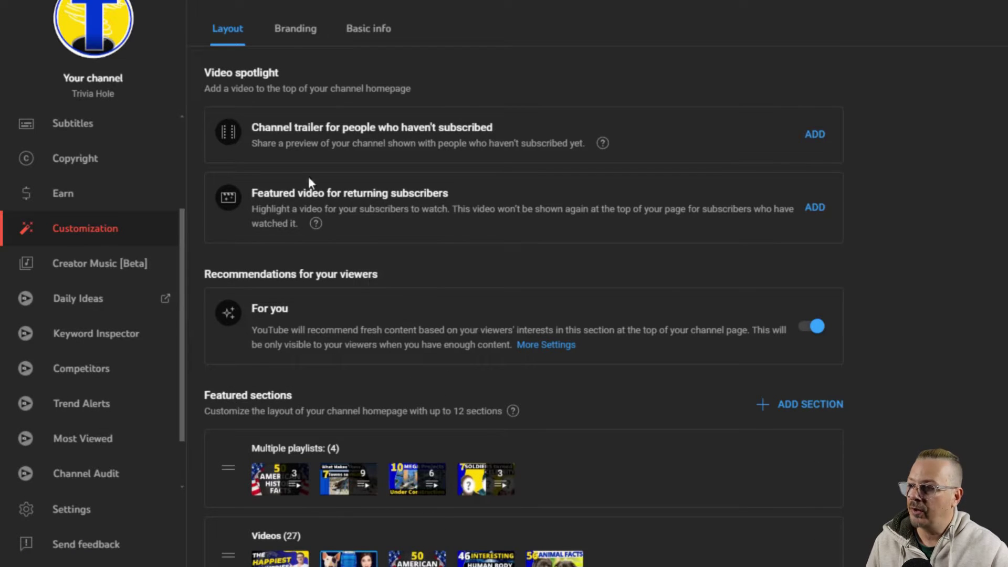
{"action": "left_click", "coordinate": [297, 26]}
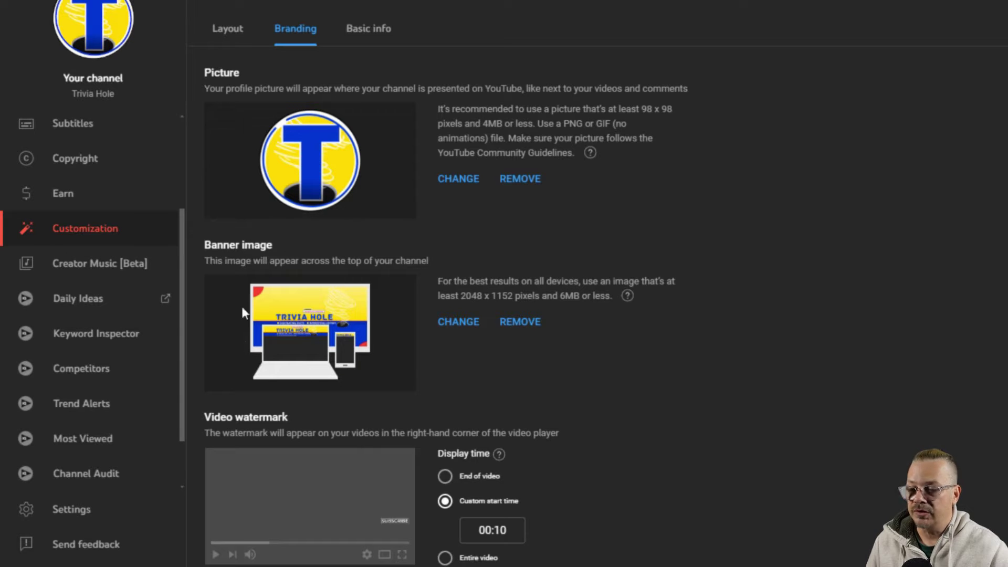
{"action": "scroll", "coordinate": [321, 328], "scroll_direction": "down", "scroll_amount": 1}
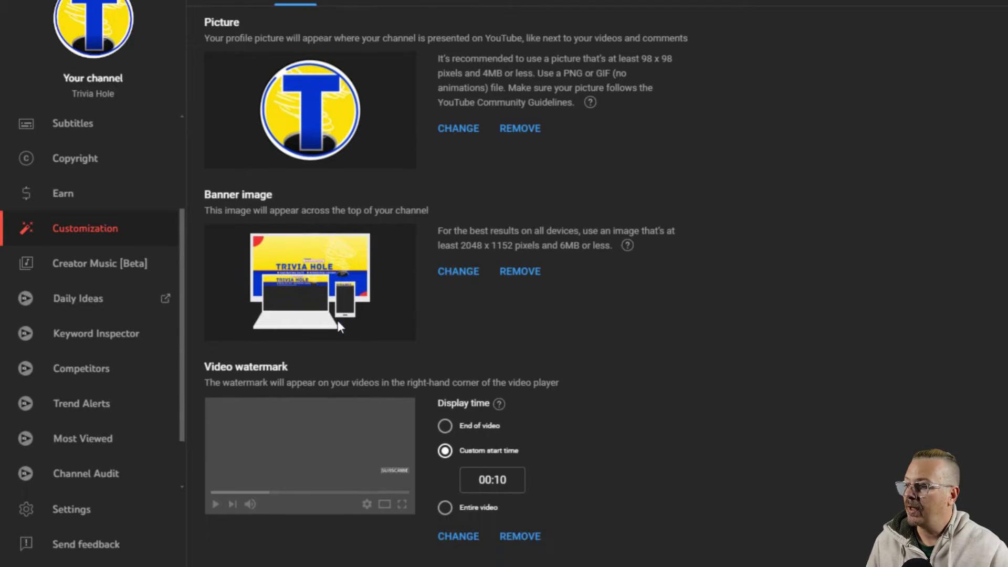
{"action": "scroll", "coordinate": [337, 368], "scroll_direction": "up", "scroll_amount": 1}
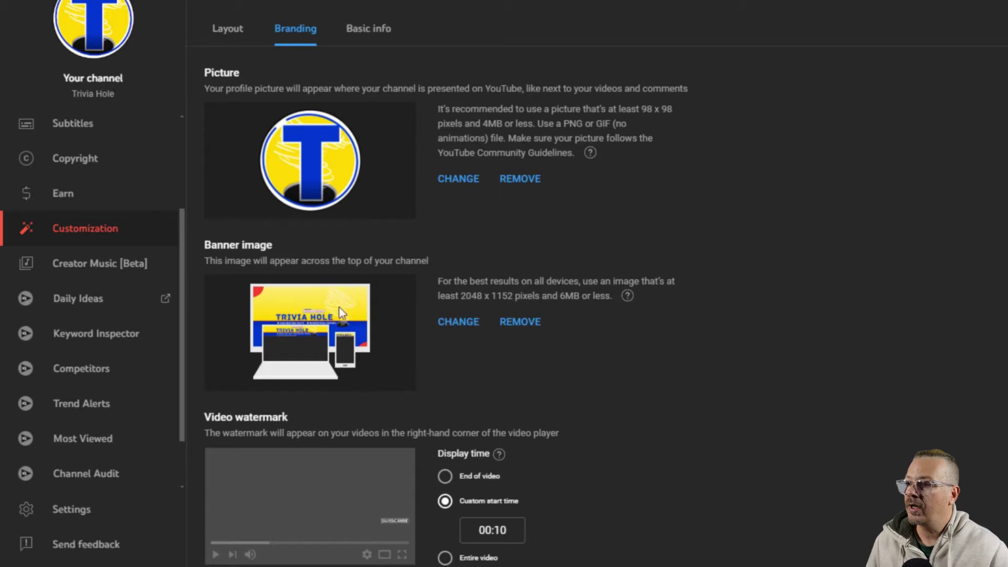
{"action": "left_click", "coordinate": [366, 30]}
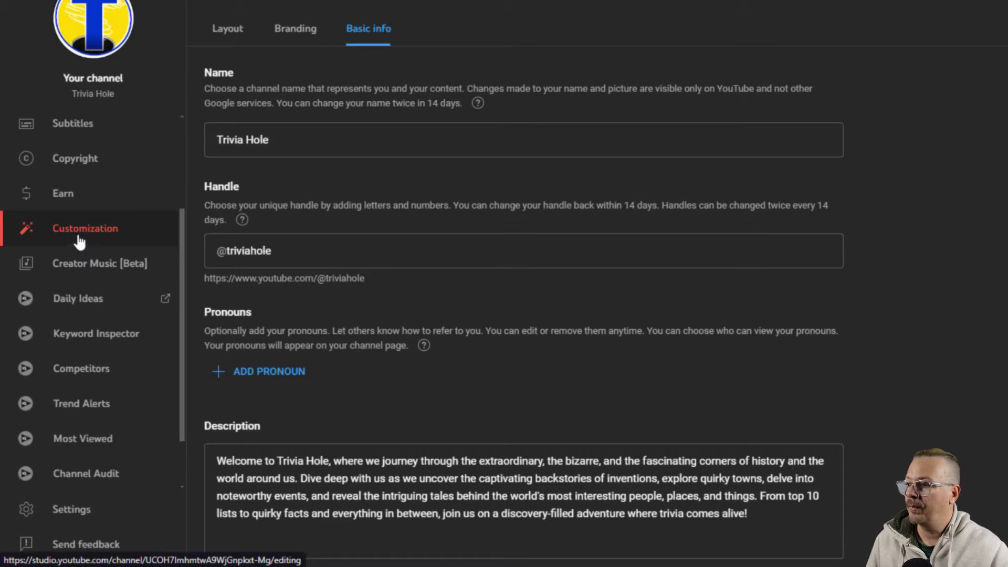
Open Settings on General and keep the default currency as USD — US Dollar
{"action": "left_click", "coordinate": [67, 507]}
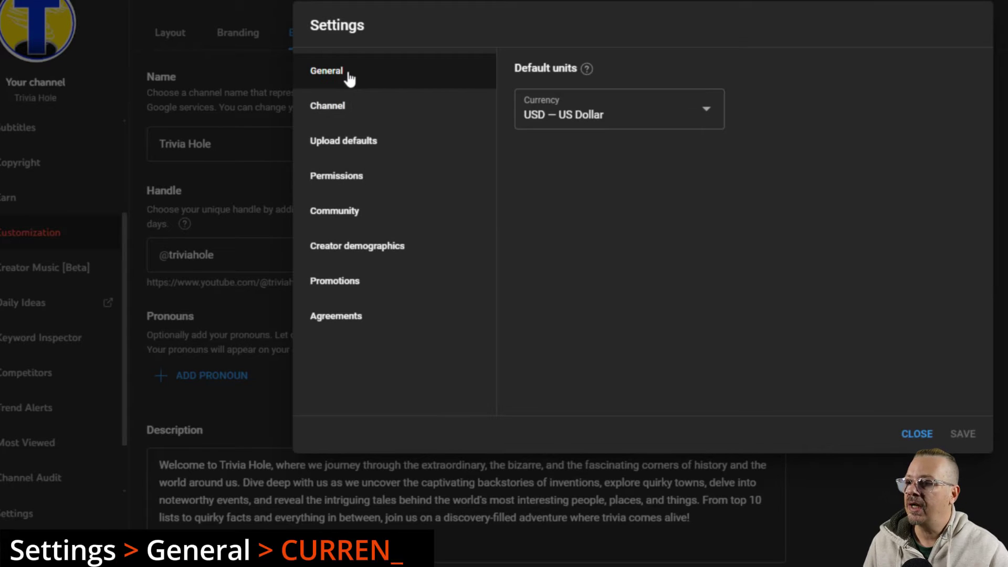
{"action": "left_click", "coordinate": [617, 121]}
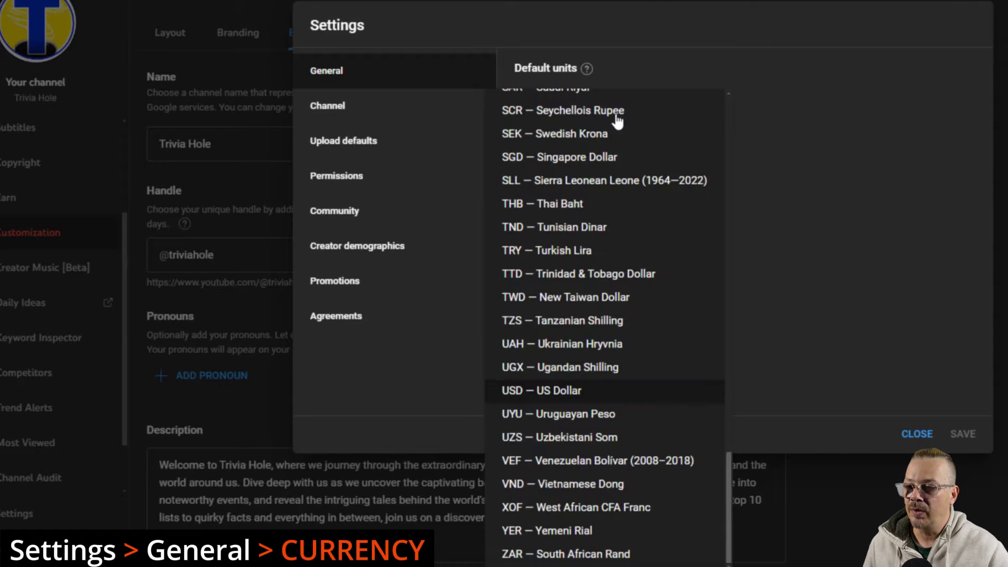
{"action": "left_click", "coordinate": [809, 126]}
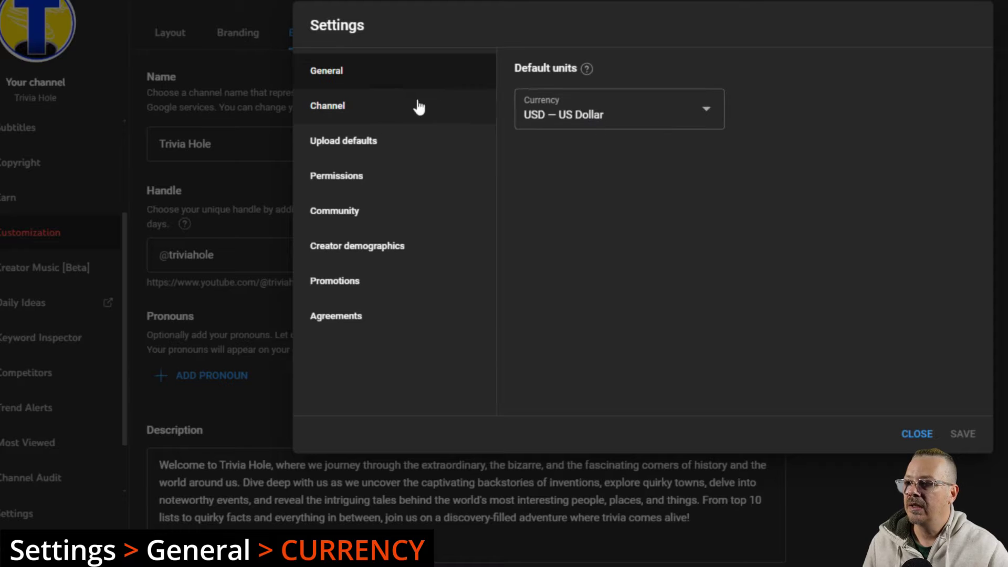
Keep country United States and save keywords: interesting facts, trivia, top 10 list, fun facts, inventions, us history
{"action": "left_click", "coordinate": [357, 111]}
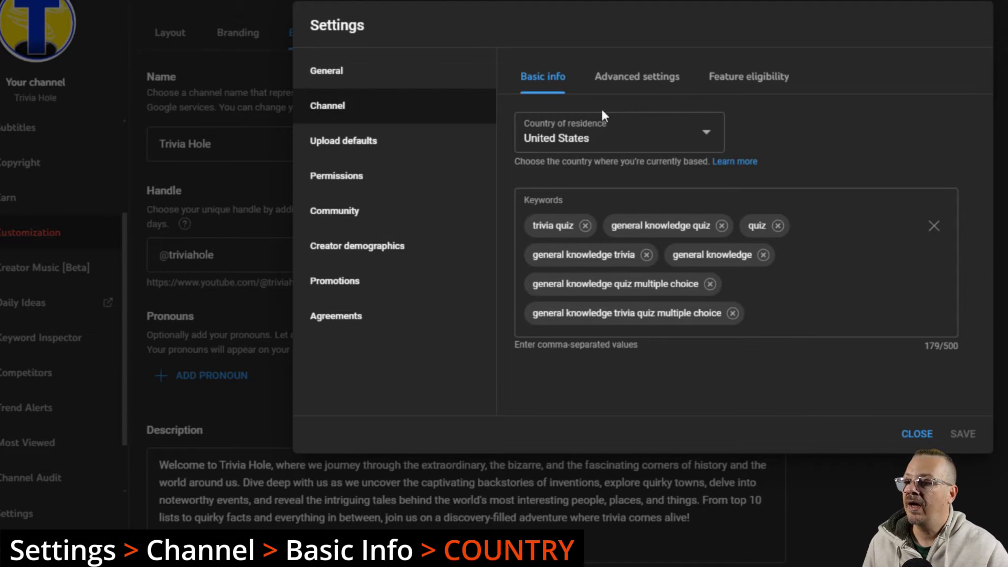
{"action": "left_click", "coordinate": [696, 136]}
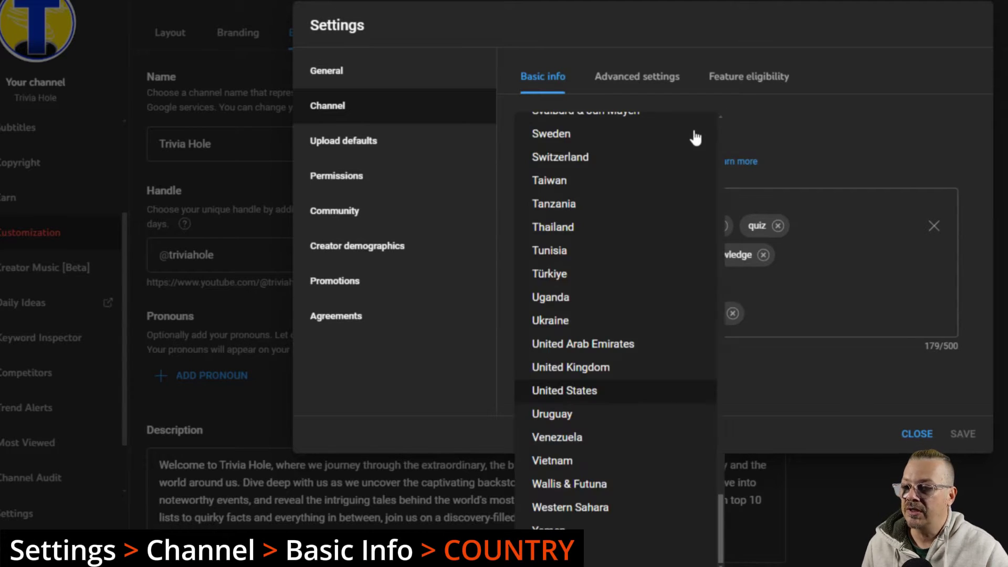
{"action": "left_click", "coordinate": [825, 132]}
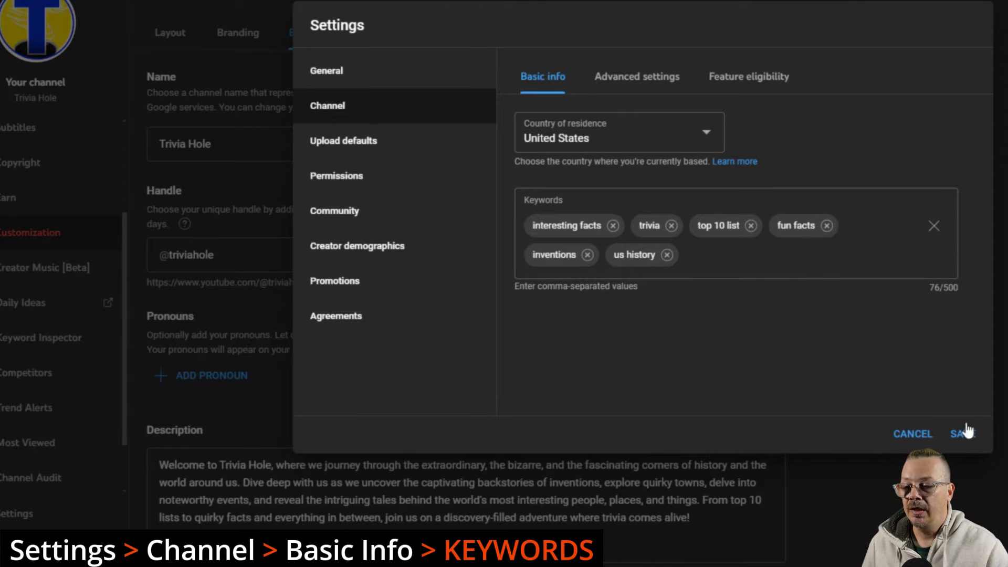
{"action": "left_click", "coordinate": [965, 433]}
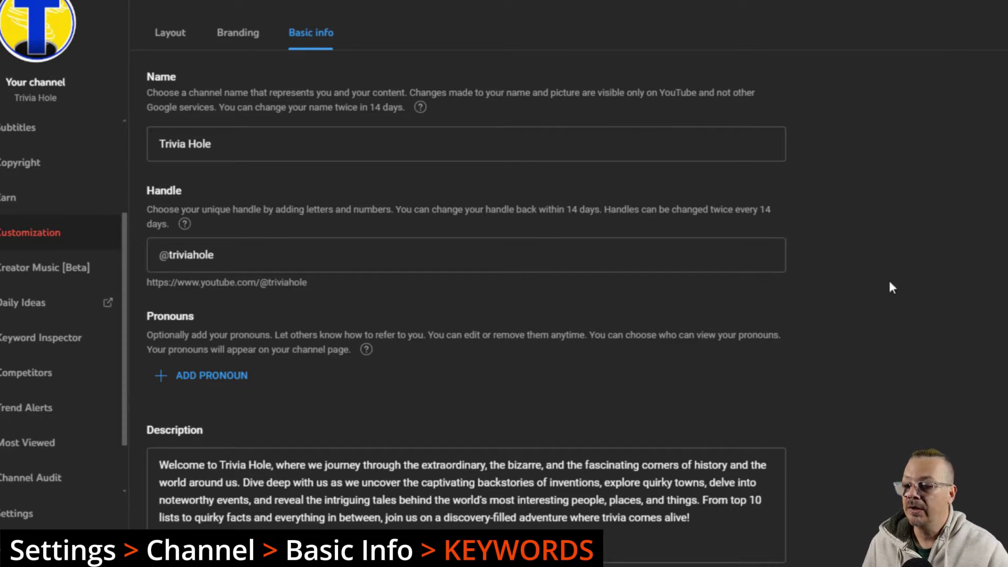
Reopen Settings on Channel > Advanced settings, where the channel is marked not made for kids
{"action": "left_click", "coordinate": [17, 514]}
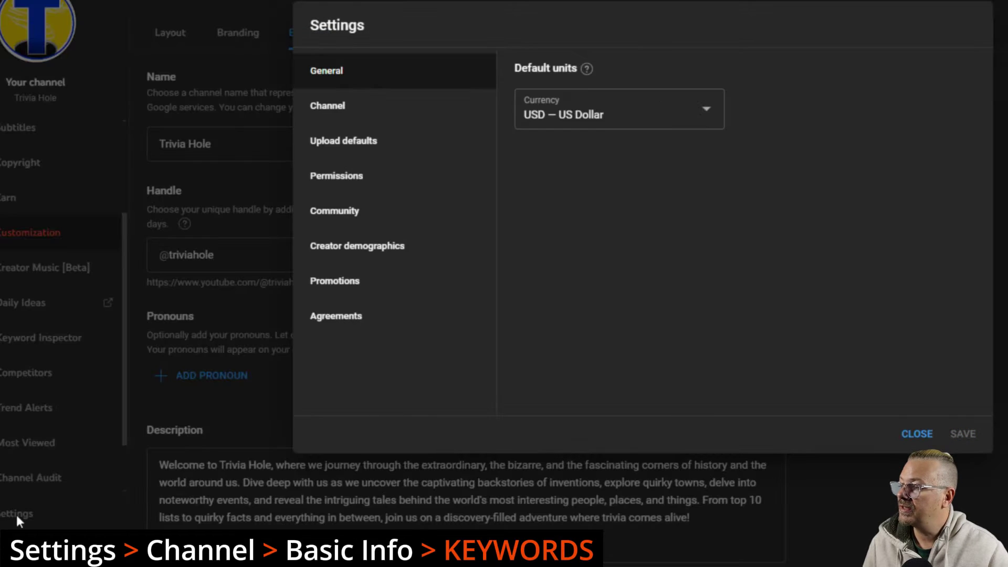
{"action": "left_click", "coordinate": [366, 119]}
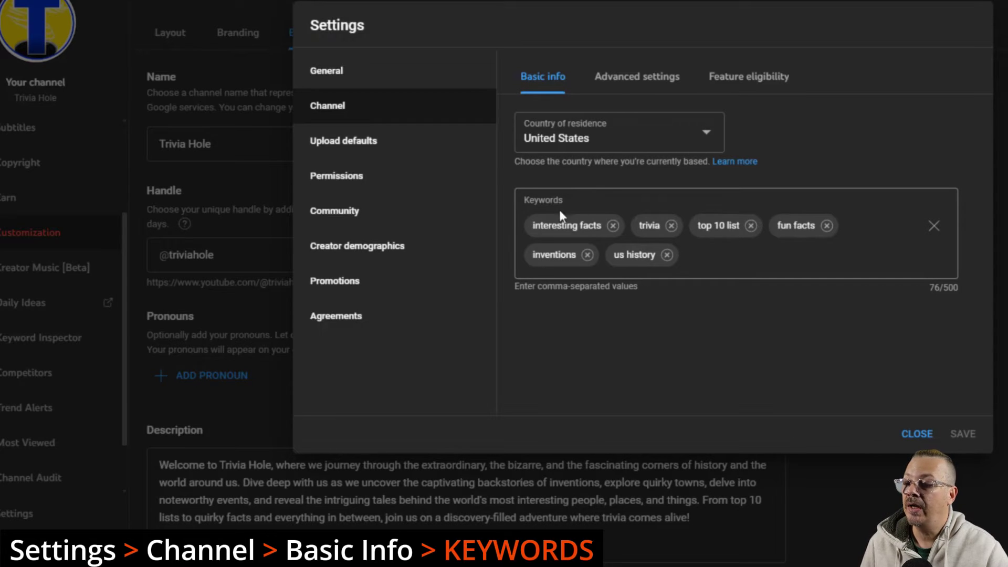
{"action": "left_click", "coordinate": [654, 77]}
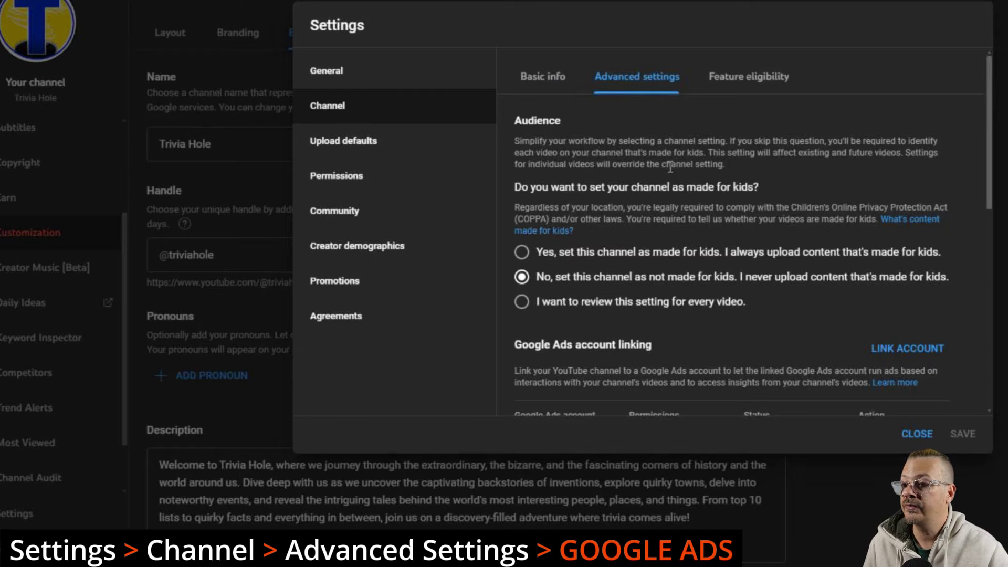
{"action": "scroll", "coordinate": [604, 173], "scroll_direction": "down", "scroll_amount": 6}
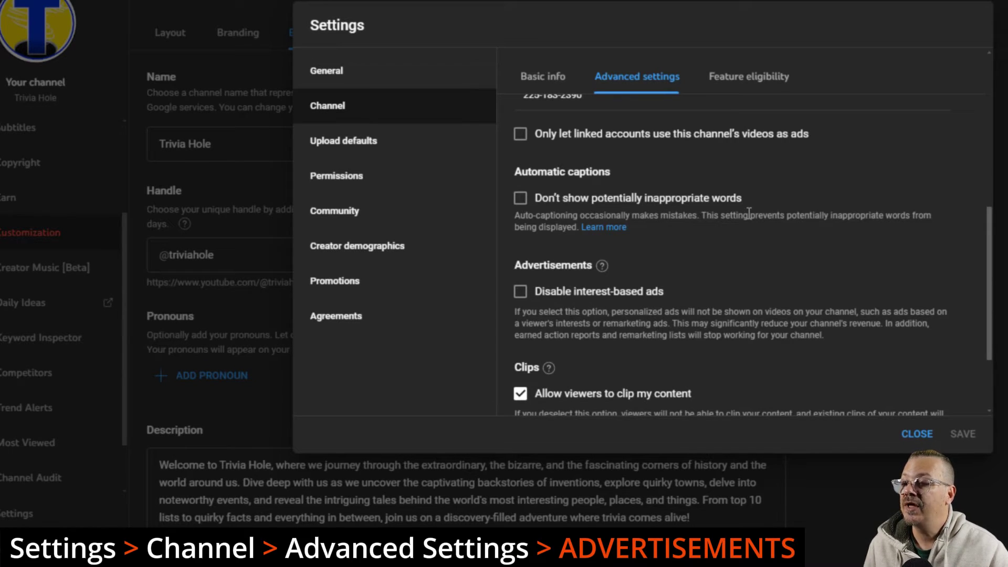
{"action": "scroll", "coordinate": [768, 207], "scroll_direction": "down", "scroll_amount": 3}
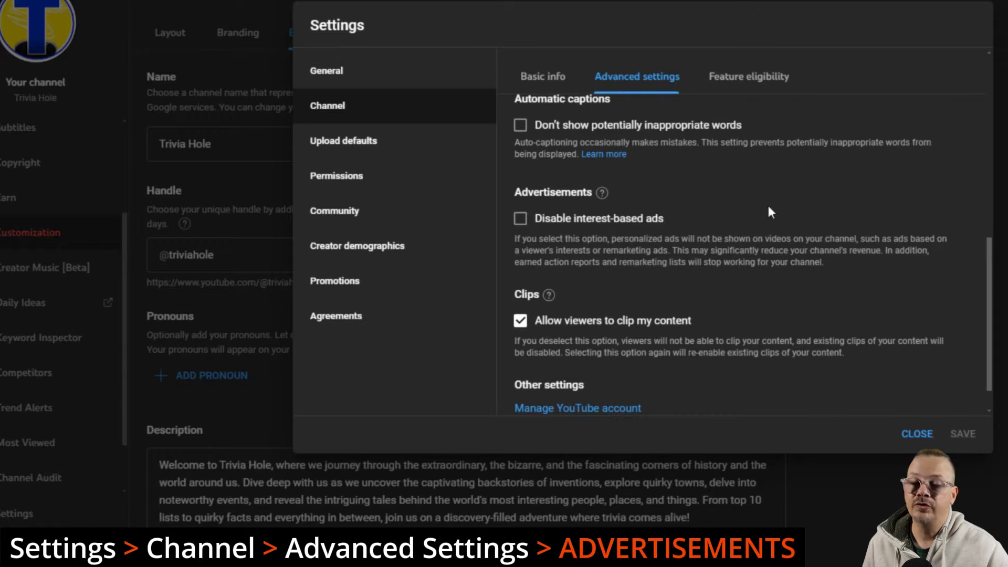
{"action": "scroll", "coordinate": [767, 212], "scroll_direction": "down", "scroll_amount": 1}
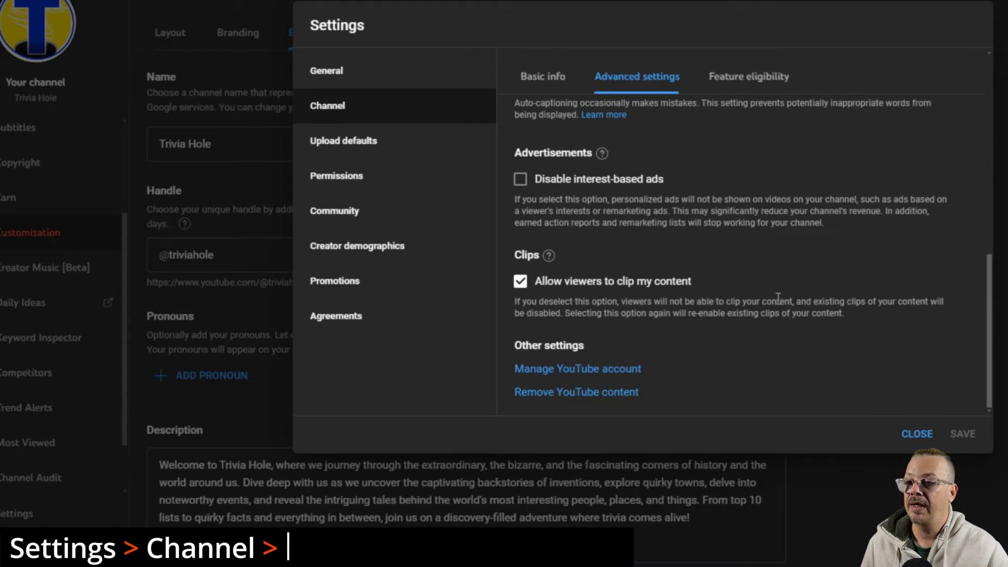
Show Feature eligibility and expand the Standard features details
{"action": "left_click", "coordinate": [749, 77]}
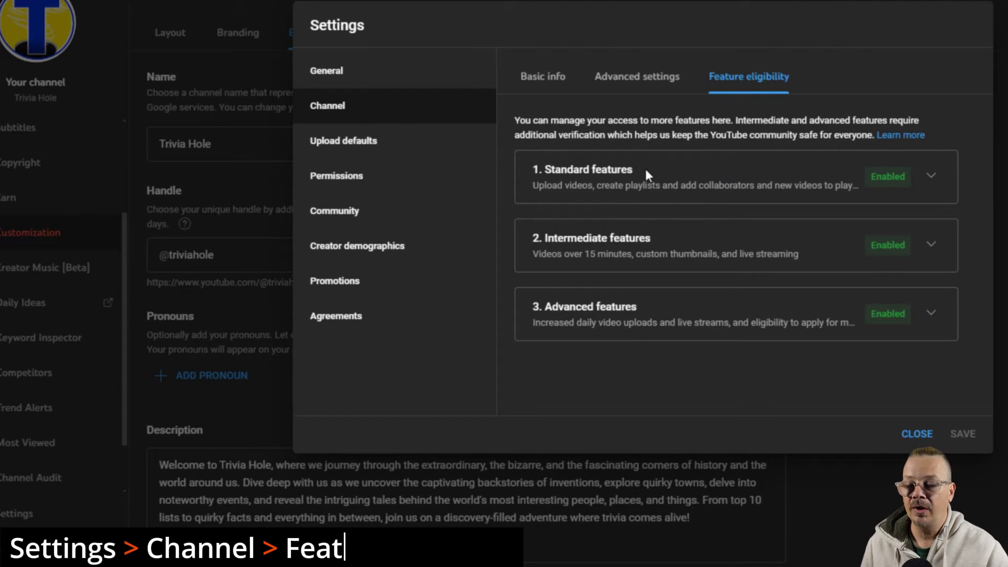
{"action": "left_click", "coordinate": [932, 176]}
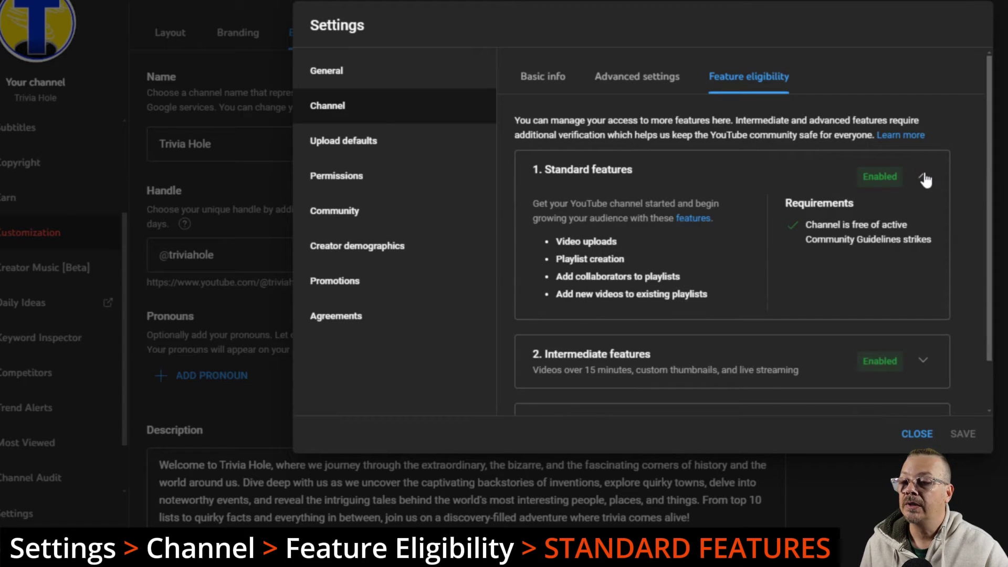
{"action": "scroll", "coordinate": [936, 237], "scroll_direction": "down", "scroll_amount": 1}
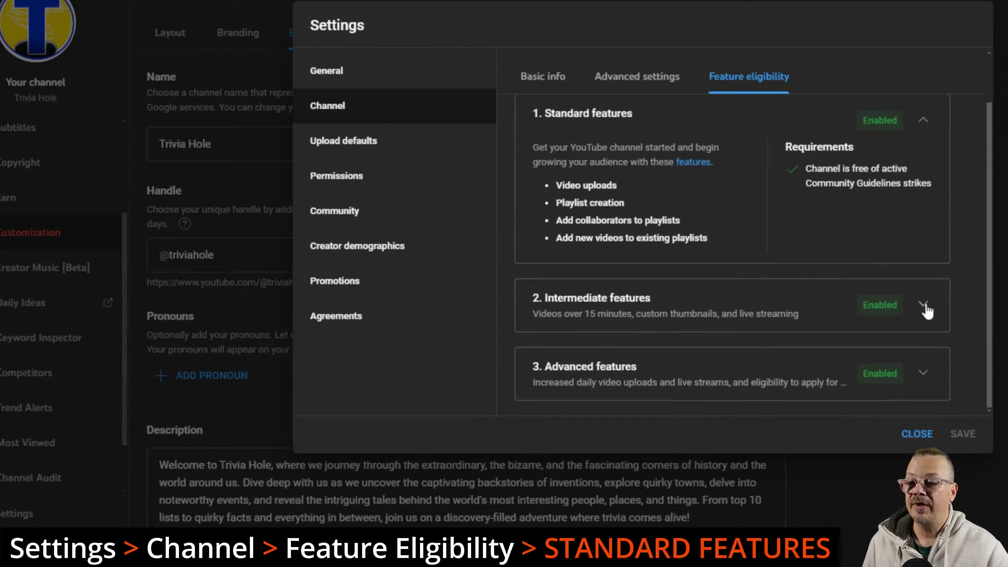
{"action": "left_click", "coordinate": [924, 307]}
{"action": "left_click", "coordinate": [923, 307]}
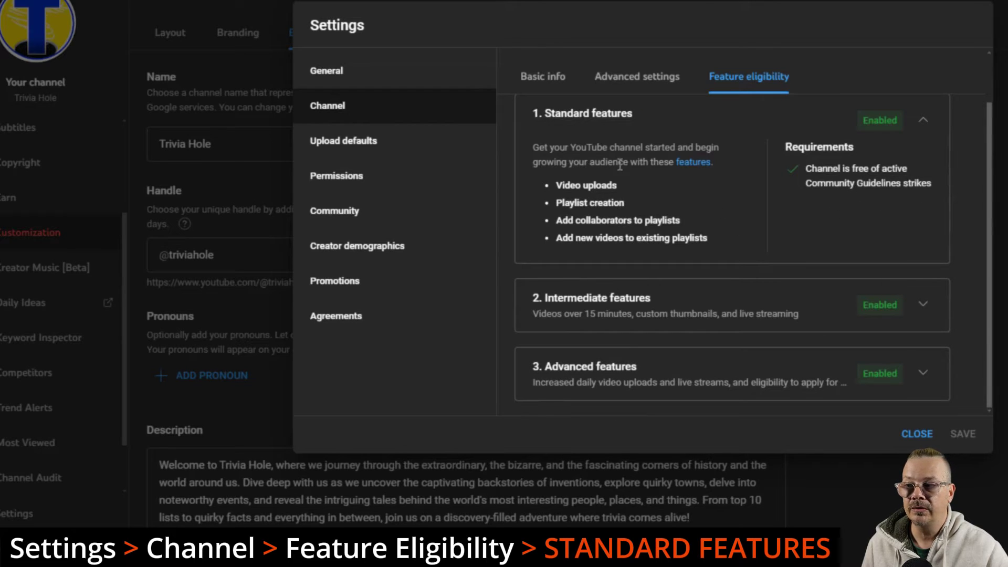
{"action": "scroll", "coordinate": [641, 200], "scroll_direction": "up", "scroll_amount": 1}
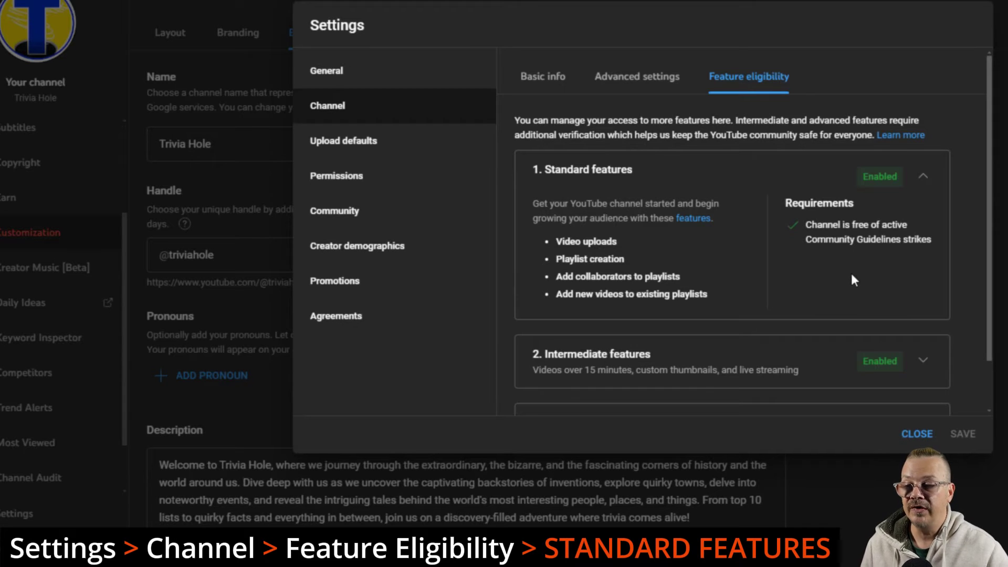
Expand the Intermediate and Advanced features requirements, both marked Enabled
{"action": "scroll", "coordinate": [851, 275], "scroll_direction": "down", "scroll_amount": 1}
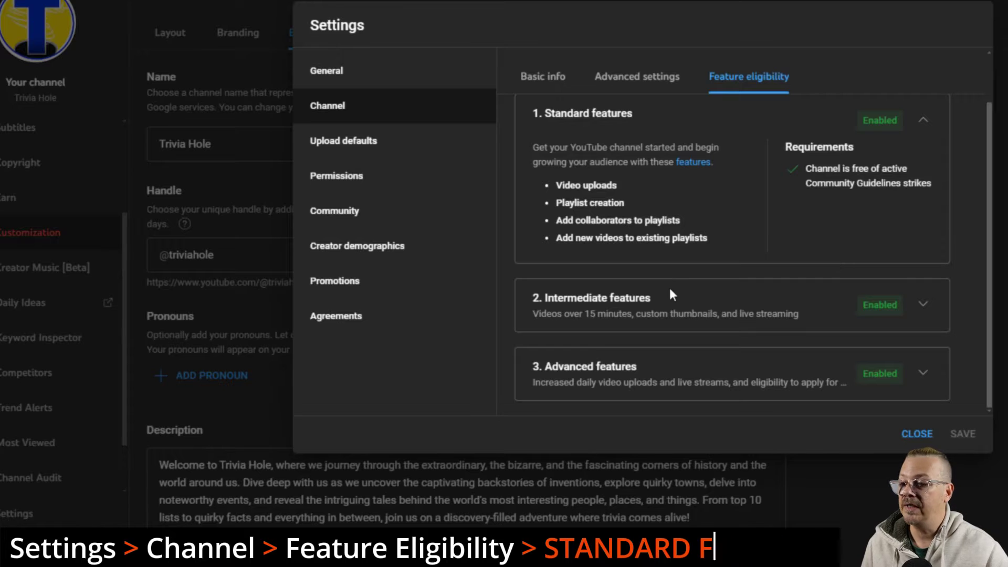
{"action": "left_click", "coordinate": [922, 305]}
{"action": "scroll", "coordinate": [751, 254], "scroll_direction": "down", "scroll_amount": 2}
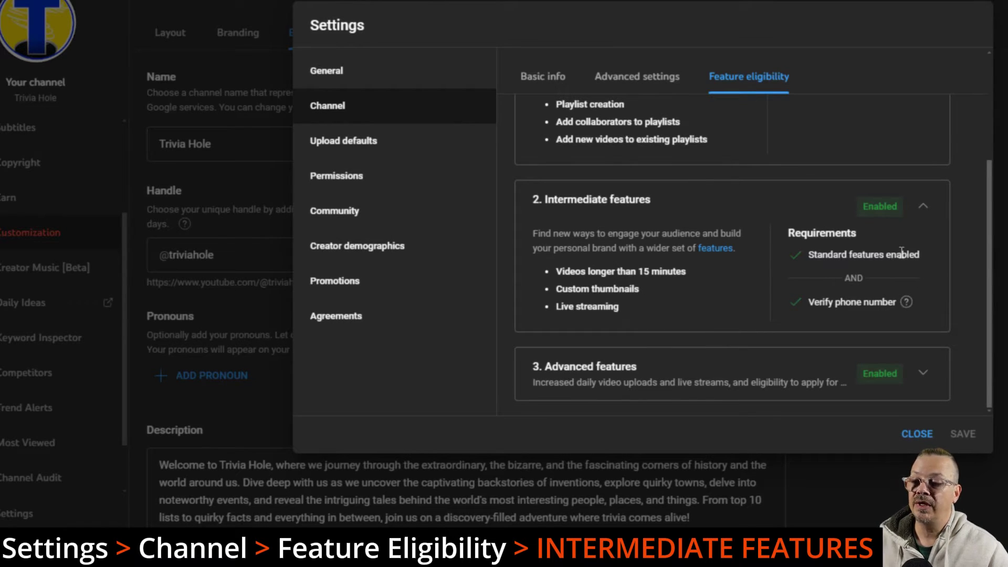
{"action": "scroll", "coordinate": [838, 261], "scroll_direction": "up", "scroll_amount": 3}
{"action": "scroll", "coordinate": [810, 226], "scroll_direction": "down", "scroll_amount": 3}
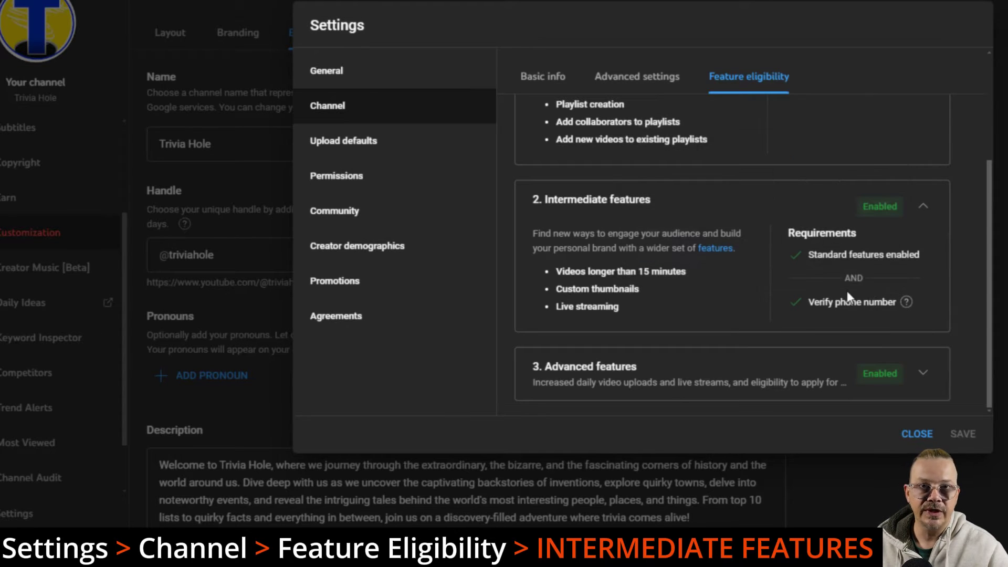
{"action": "mouse_move", "coordinate": [908, 301]}
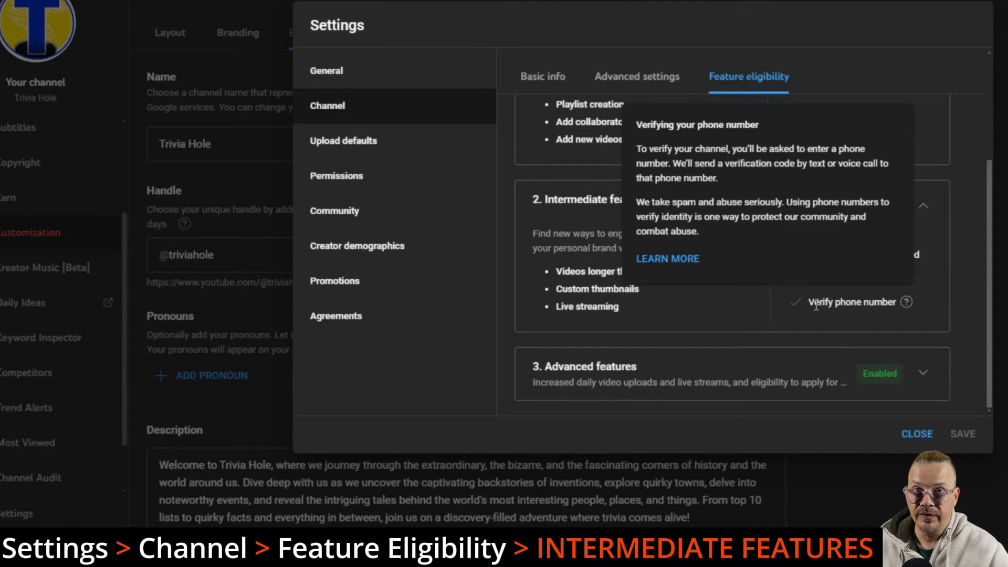
{"action": "left_click", "coordinate": [923, 373]}
{"action": "scroll", "coordinate": [909, 315], "scroll_direction": "down", "scroll_amount": 5}
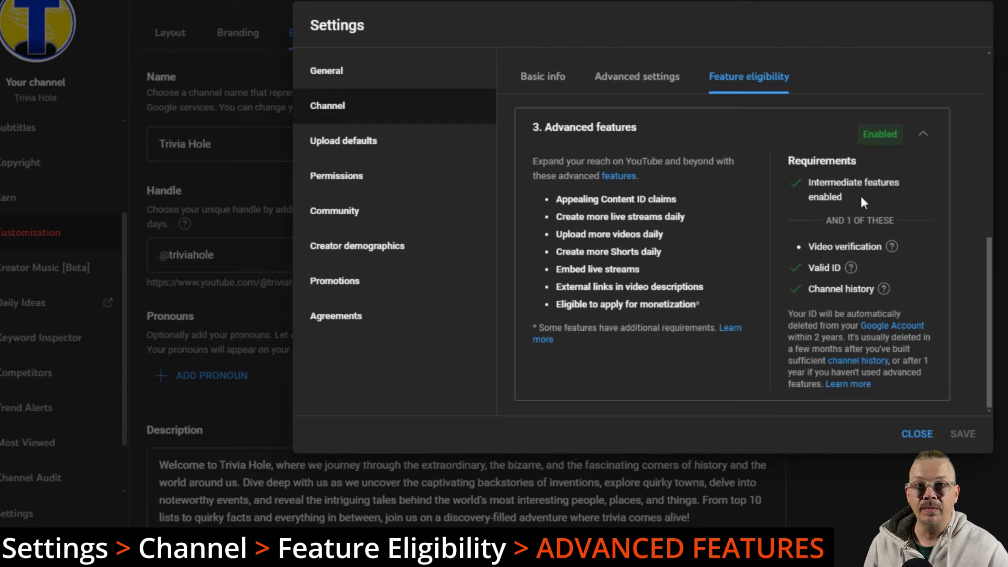
{"action": "scroll", "coordinate": [861, 199], "scroll_direction": "up", "scroll_amount": 5}
{"action": "scroll", "coordinate": [830, 150], "scroll_direction": "down", "scroll_amount": 3}
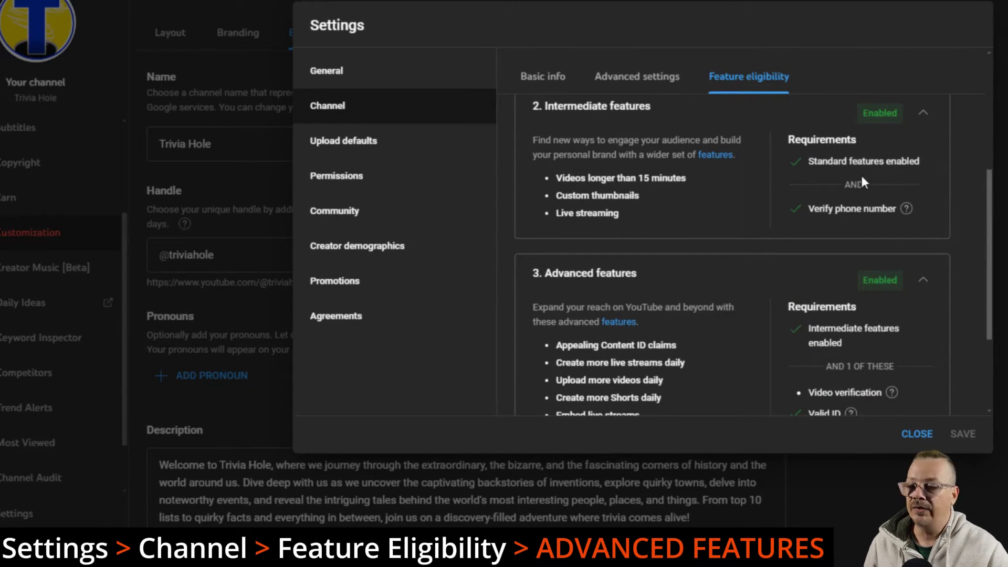
{"action": "scroll", "coordinate": [863, 181], "scroll_direction": "down", "scroll_amount": 3}
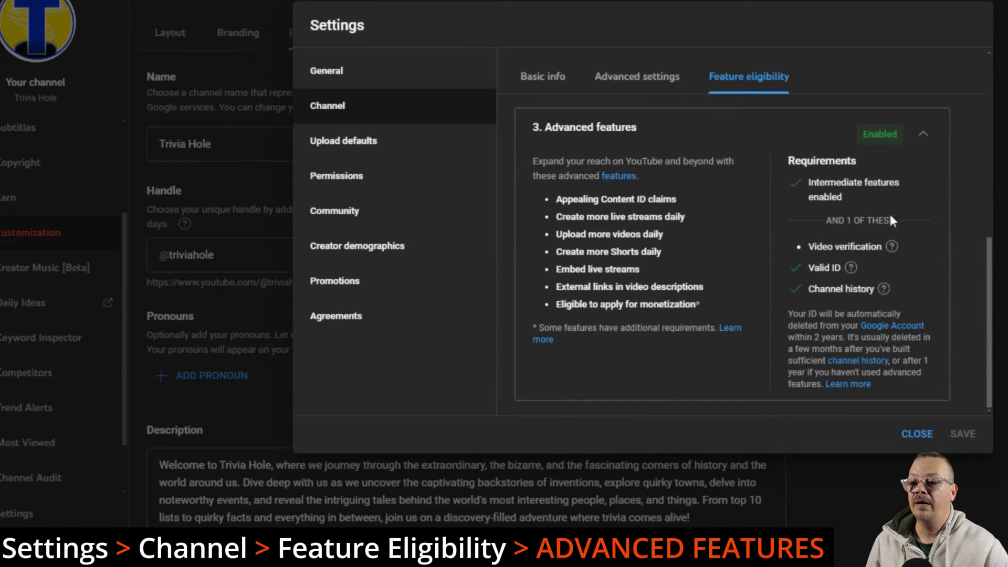
{"action": "mouse_move", "coordinate": [850, 267]}
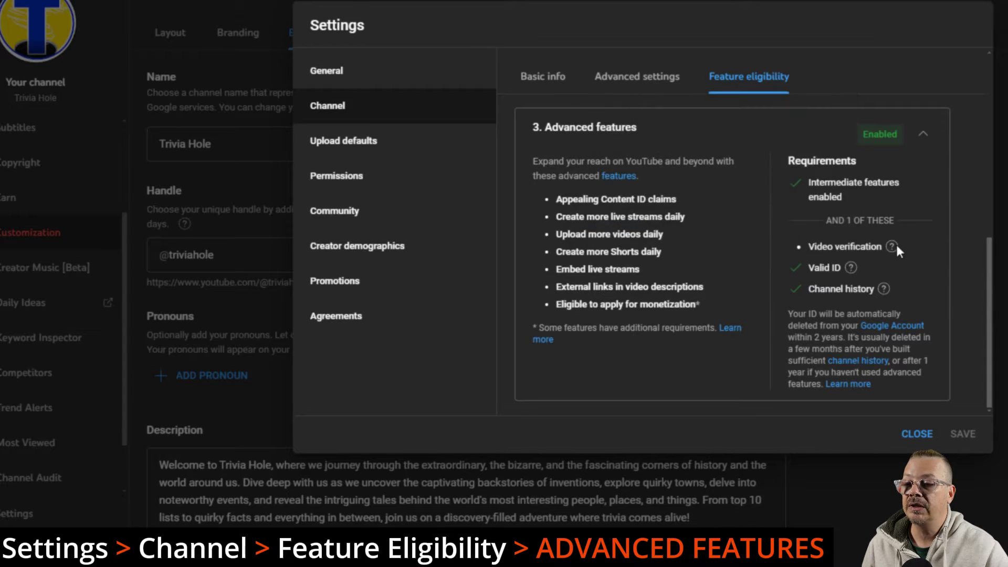
{"action": "mouse_move", "coordinate": [892, 247]}
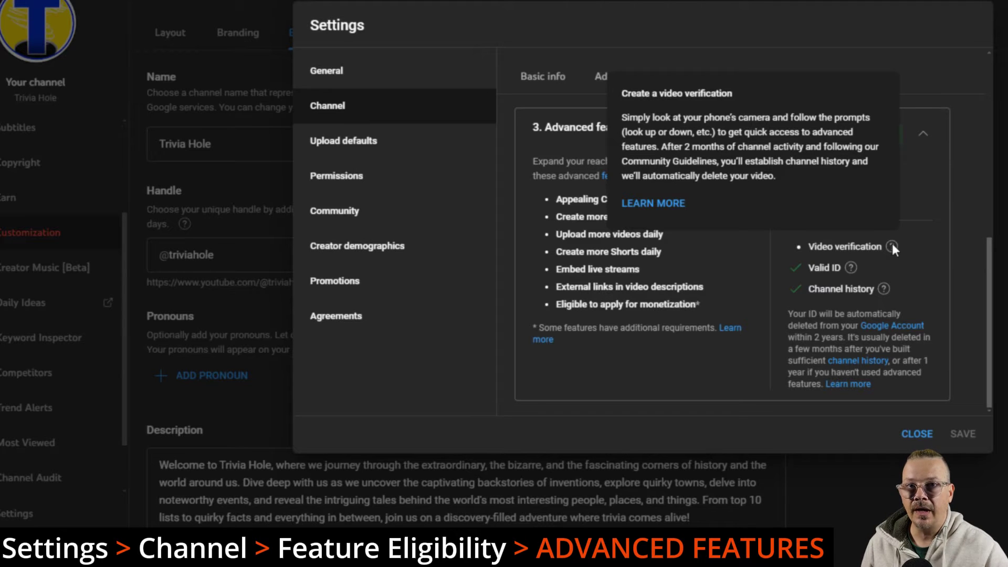
{"action": "mouse_move", "coordinate": [885, 292]}
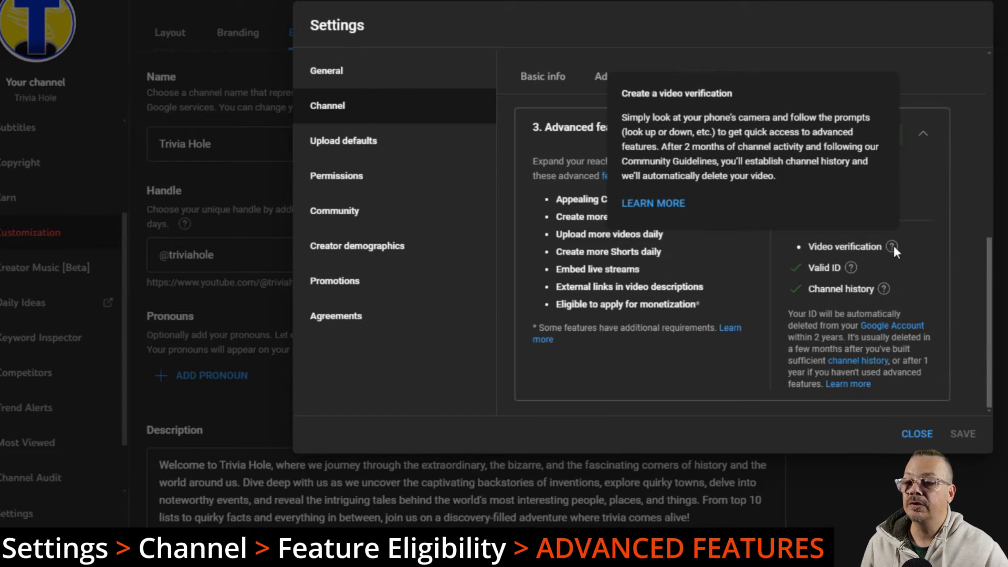
{"action": "scroll", "coordinate": [756, 280], "scroll_direction": "up", "scroll_amount": 10}
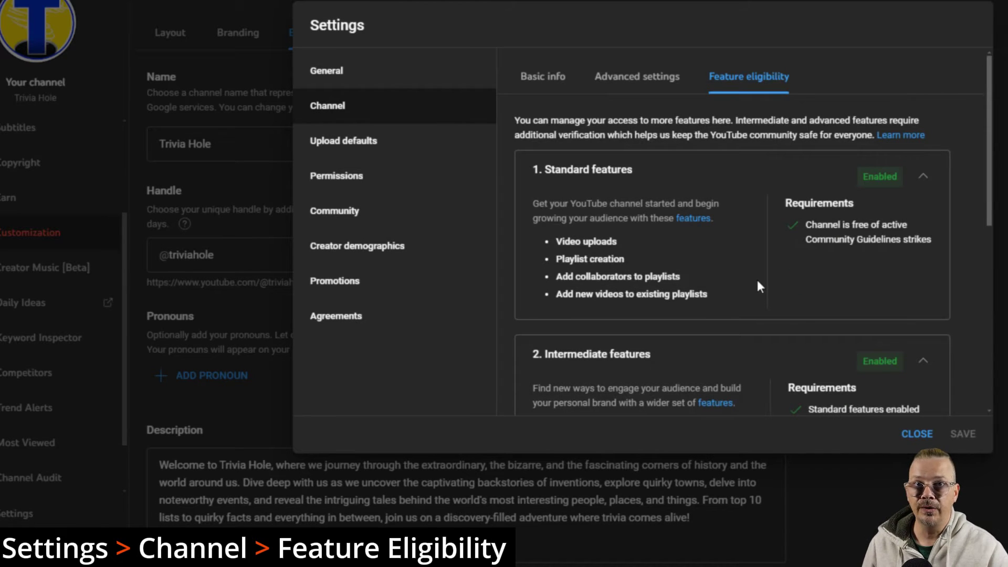
{"action": "scroll", "coordinate": [758, 283], "scroll_direction": "down", "scroll_amount": 8}
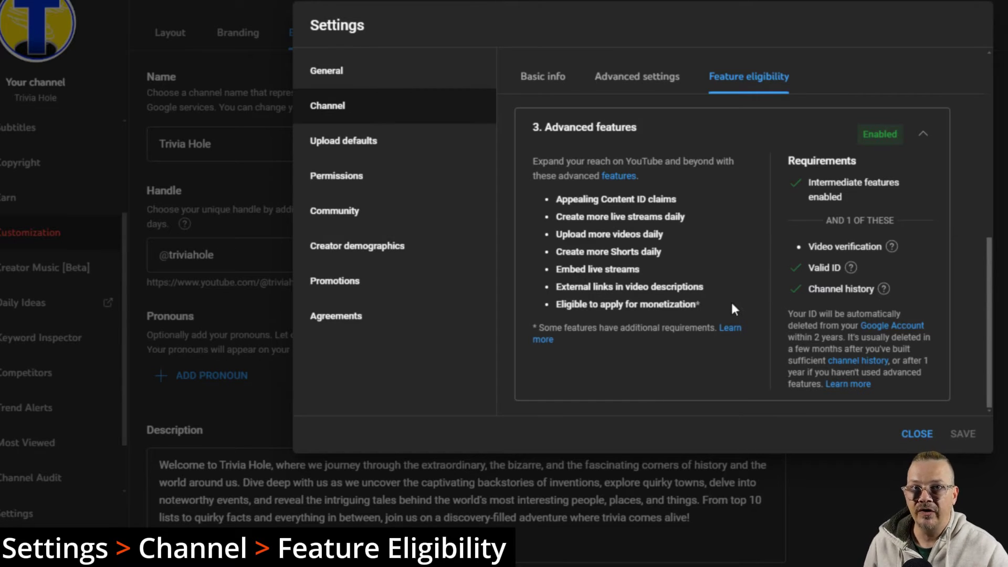
{"action": "scroll", "coordinate": [732, 304], "scroll_direction": "up", "scroll_amount": 10}
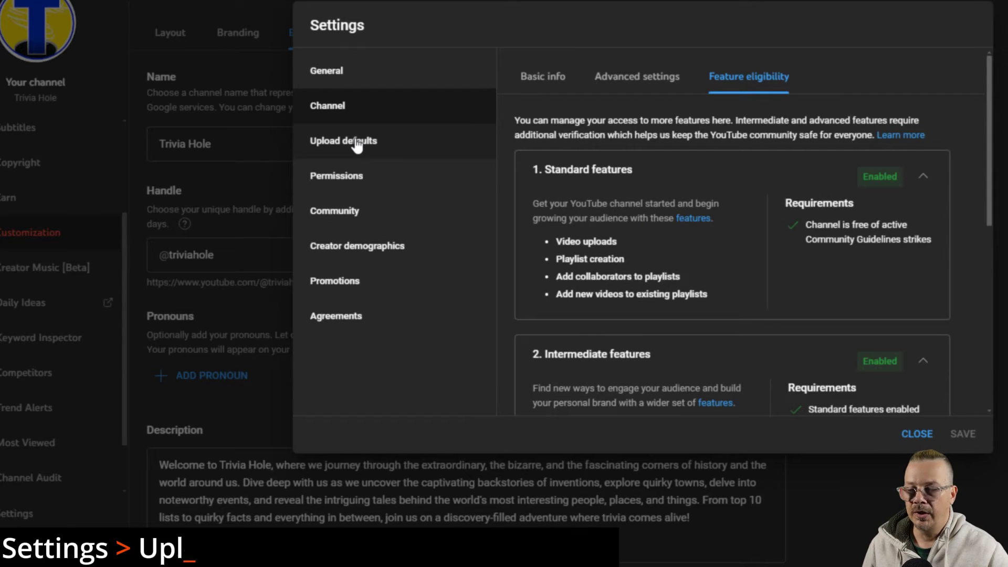
Open Upload defaults and inspect the empty default Title and Description fields
{"action": "left_click", "coordinate": [367, 144]}
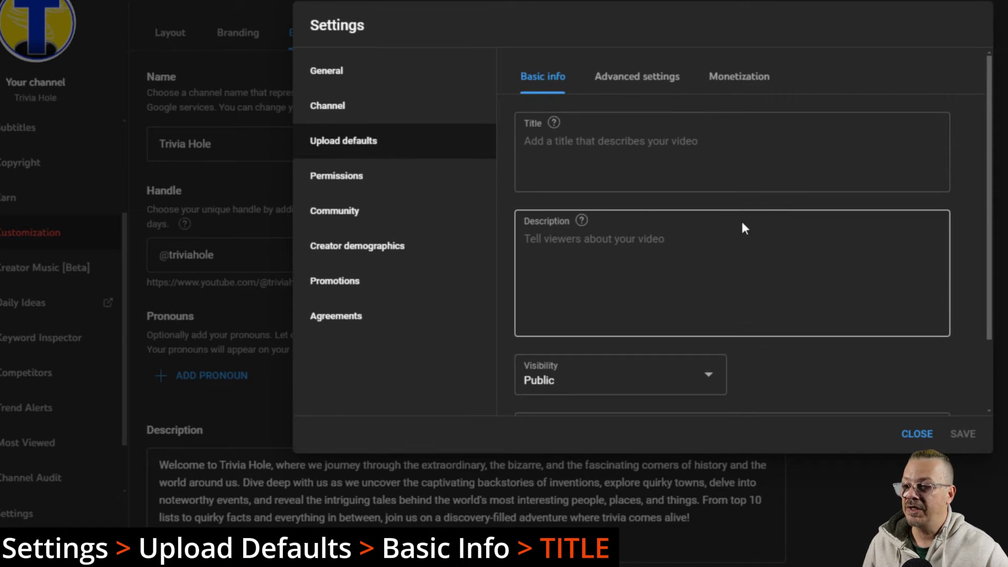
{"action": "left_click", "coordinate": [557, 155]}
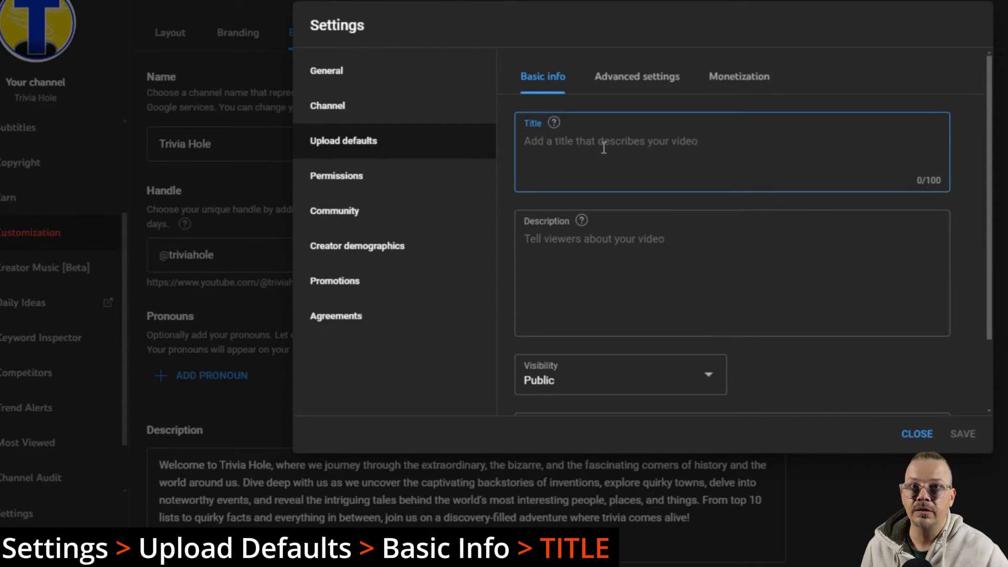
{"action": "scroll", "coordinate": [597, 152], "scroll_direction": "down", "scroll_amount": 1}
{"action": "left_click", "coordinate": [583, 171]}
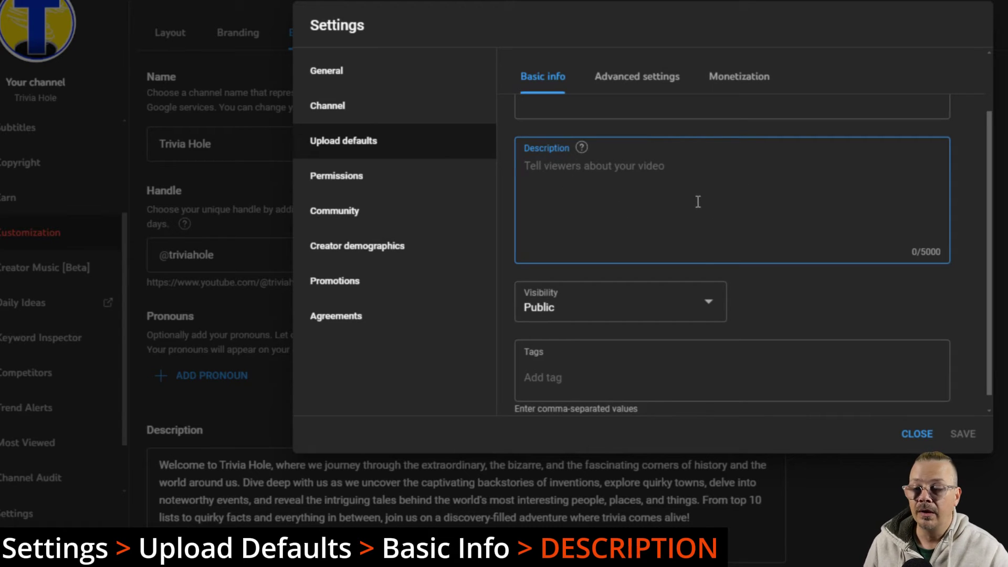
Keep default visibility Public, then view Advanced settings: auto chapters, Standard YouTube License, Entertainment
{"action": "scroll", "coordinate": [751, 252], "scroll_direction": "down", "scroll_amount": 1}
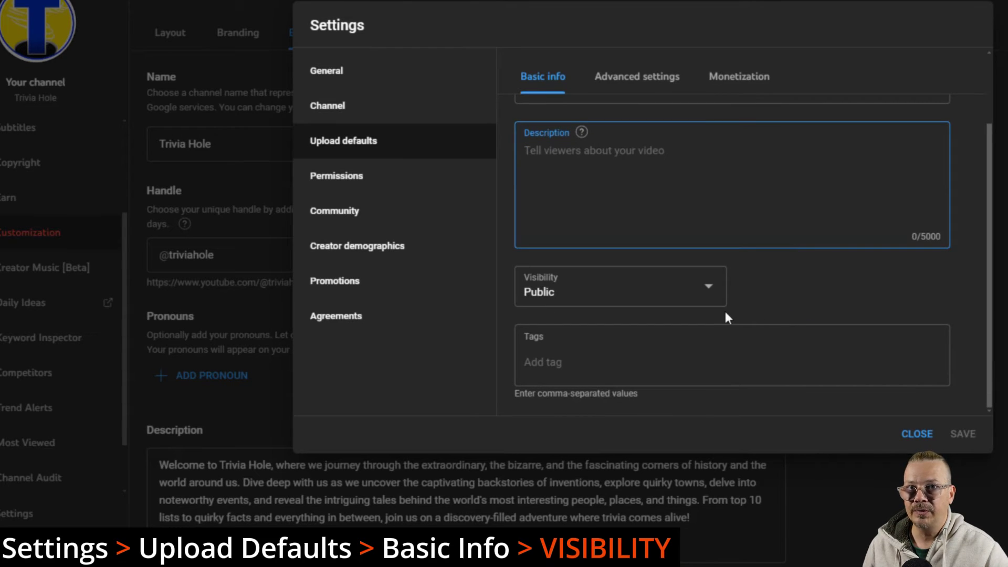
{"action": "left_click", "coordinate": [711, 288]}
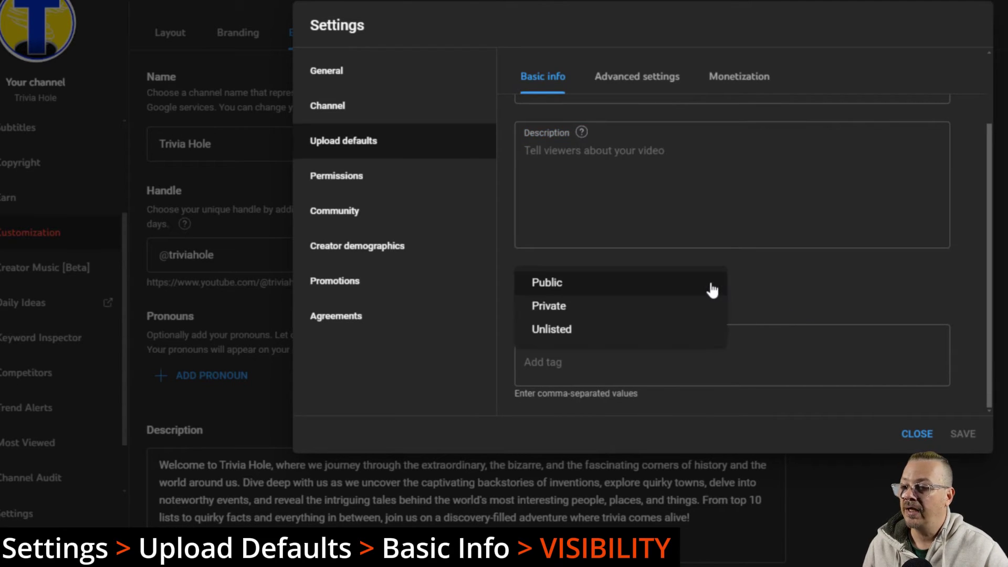
{"action": "left_click", "coordinate": [852, 283]}
{"action": "left_click", "coordinate": [609, 361]}
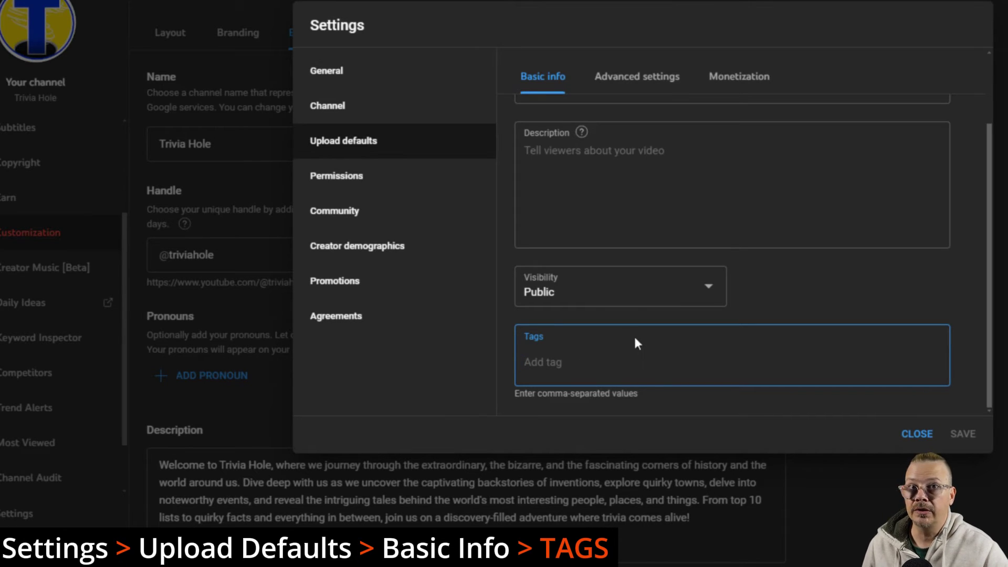
{"action": "left_click", "coordinate": [638, 79]}
{"action": "scroll", "coordinate": [578, 100], "scroll_direction": "up", "scroll_amount": 1}
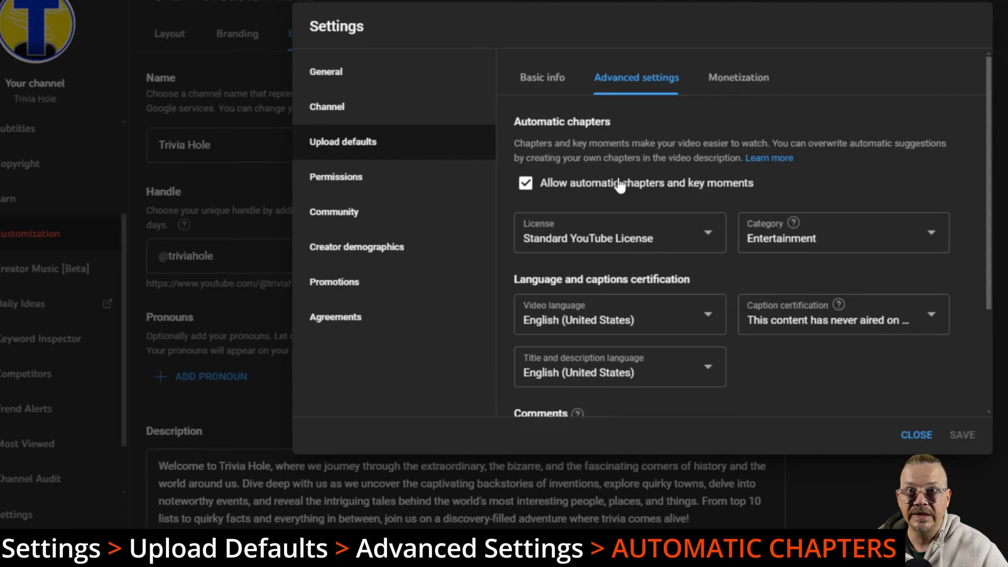
{"action": "scroll", "coordinate": [619, 185], "scroll_direction": "down", "scroll_amount": 2}
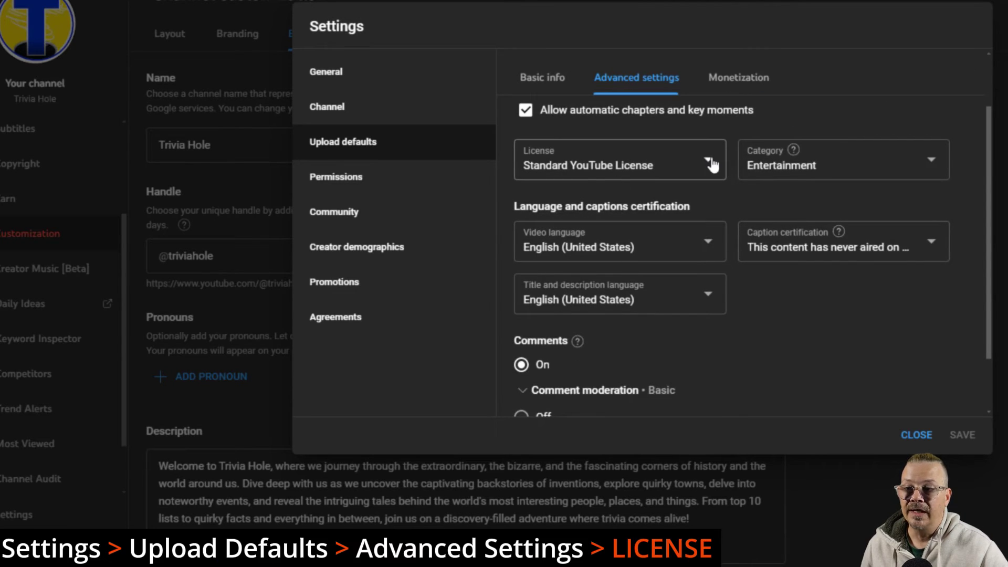
{"action": "left_click", "coordinate": [711, 165]}
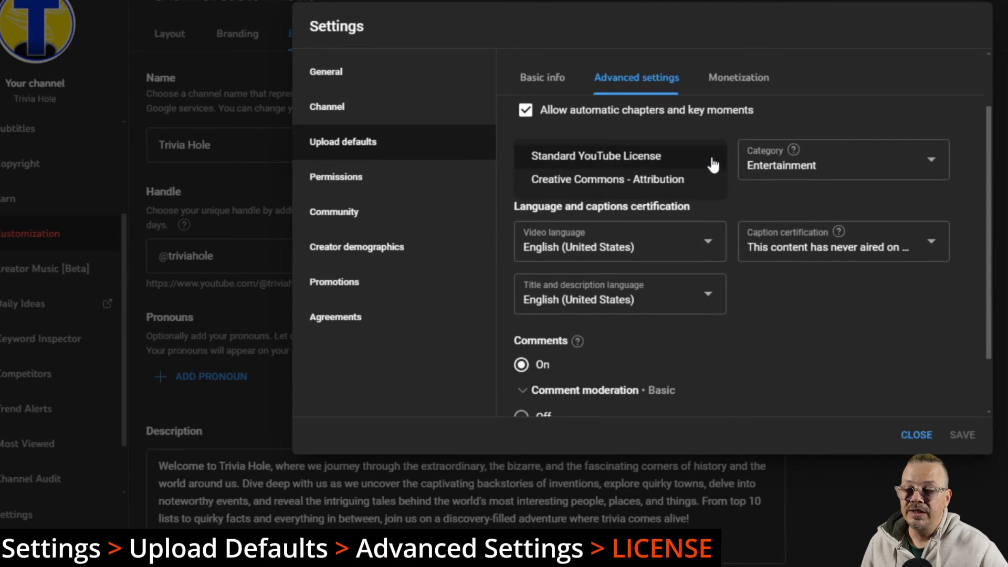
{"action": "left_click", "coordinate": [675, 163]}
{"action": "left_click", "coordinate": [927, 164]}
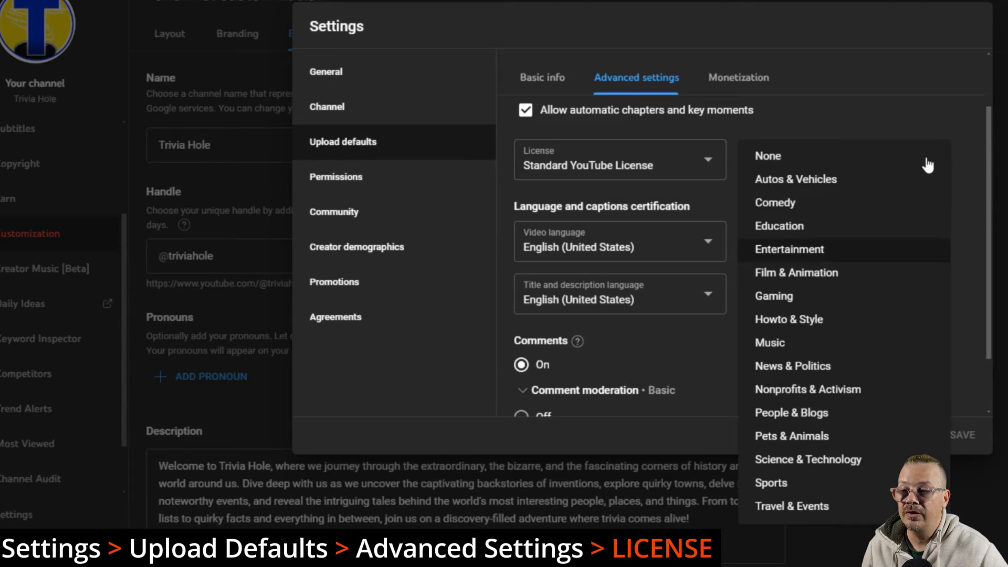
{"action": "left_click", "coordinate": [932, 93]}
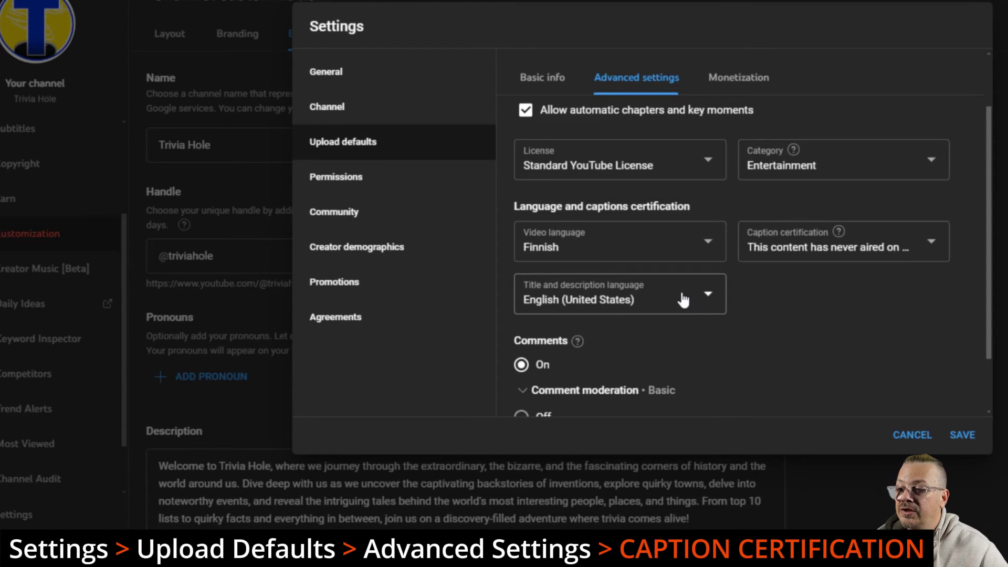
{"action": "scroll", "coordinate": [683, 300], "scroll_direction": "up", "scroll_amount": 2}
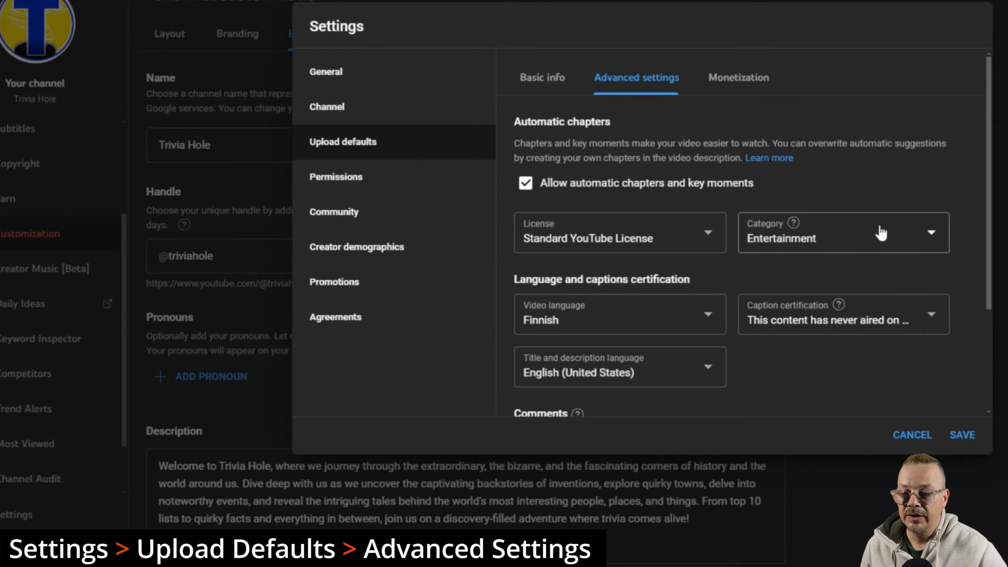
{"action": "left_click", "coordinate": [689, 314]}
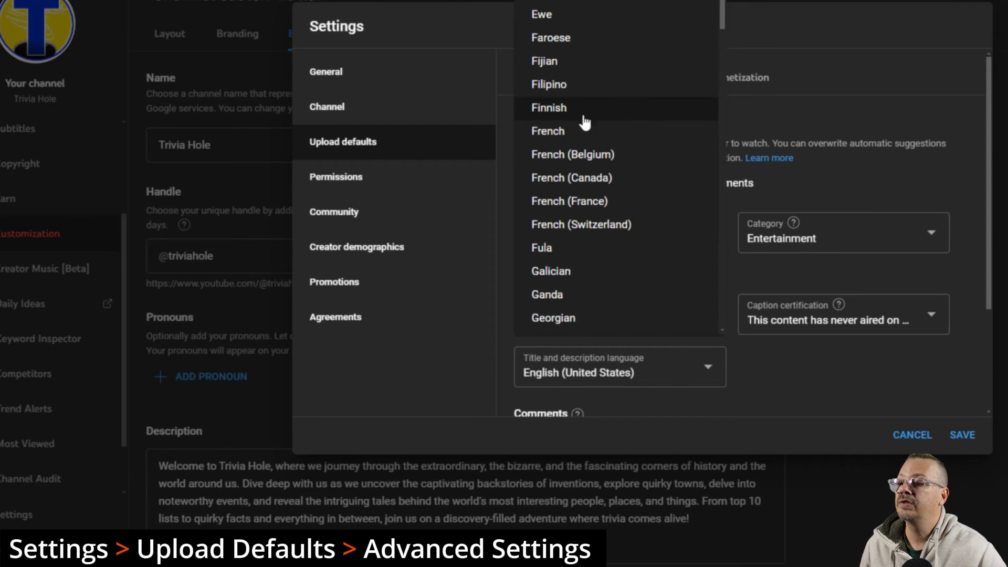
{"action": "scroll", "coordinate": [591, 150], "scroll_direction": "up", "scroll_amount": 2}
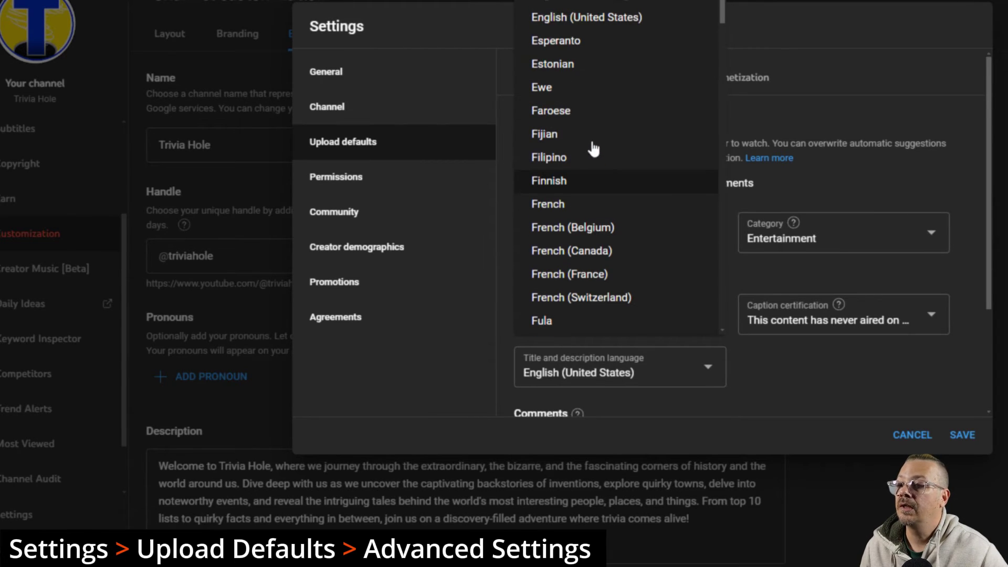
{"action": "left_click", "coordinate": [987, 332]}
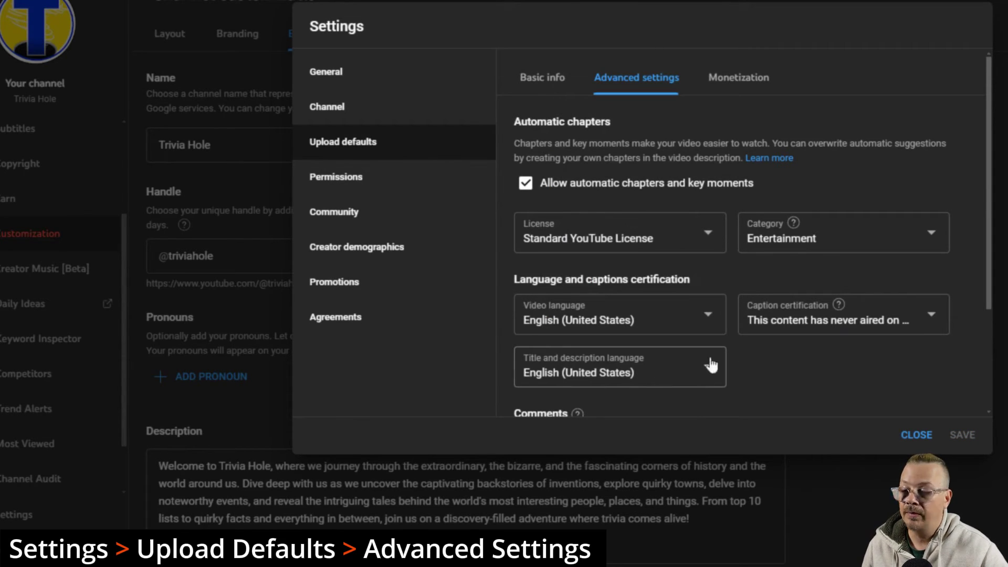
{"action": "scroll", "coordinate": [840, 367], "scroll_direction": "down", "scroll_amount": 2}
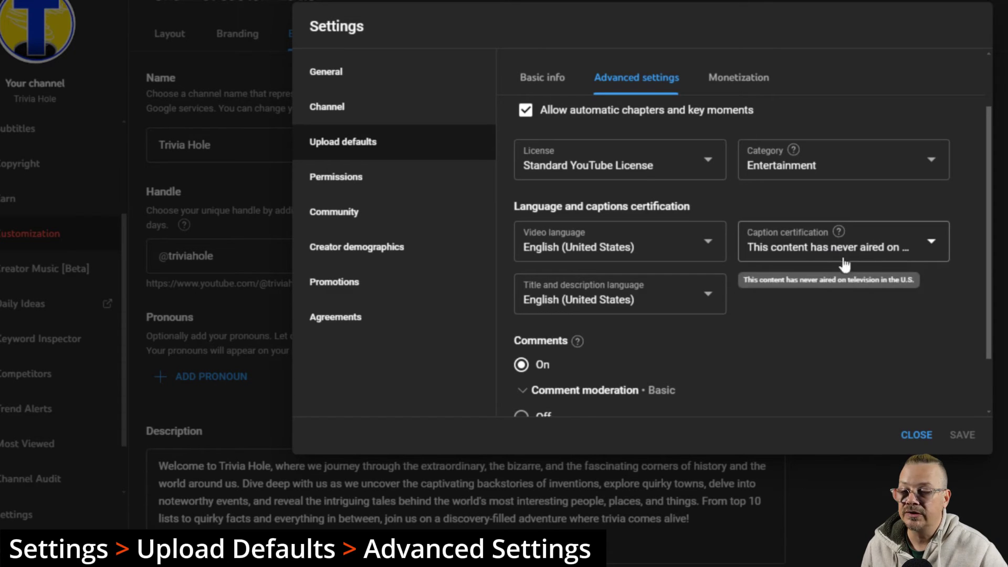
{"action": "scroll", "coordinate": [834, 321], "scroll_direction": "up", "scroll_amount": 2}
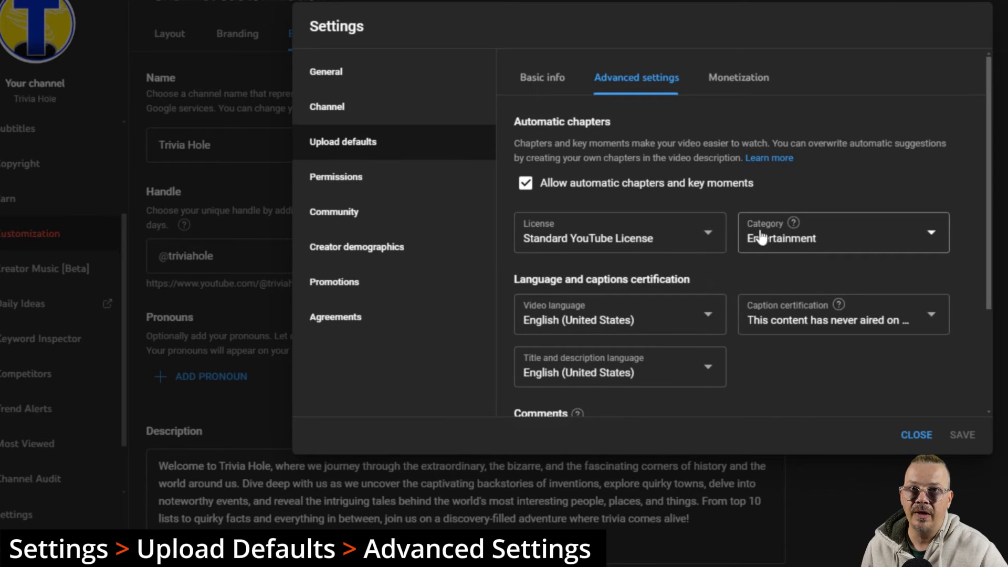
{"action": "scroll", "coordinate": [596, 331], "scroll_direction": "down", "scroll_amount": 3}
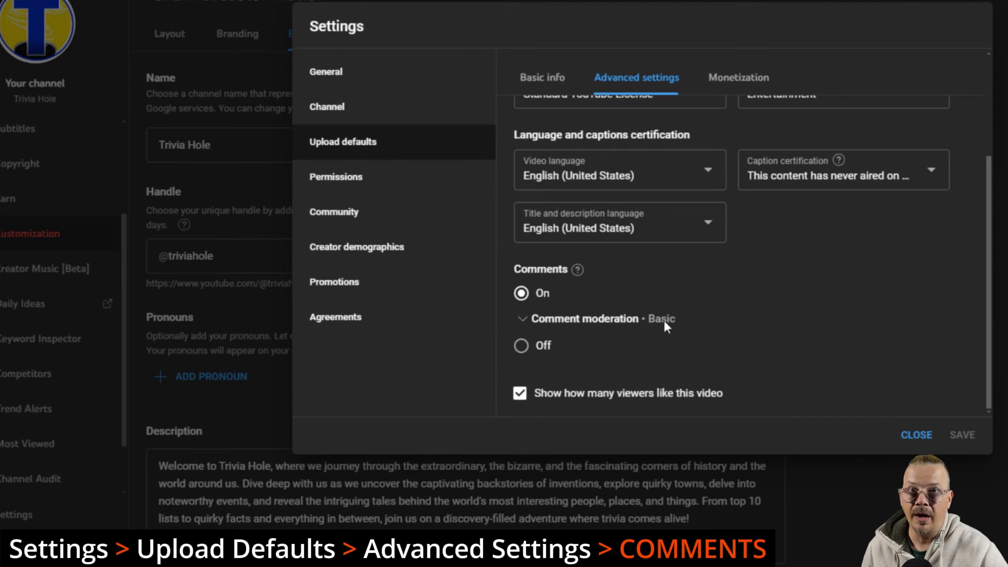
{"action": "left_click", "coordinate": [525, 316]}
{"action": "scroll", "coordinate": [800, 309], "scroll_direction": "down", "scroll_amount": 3}
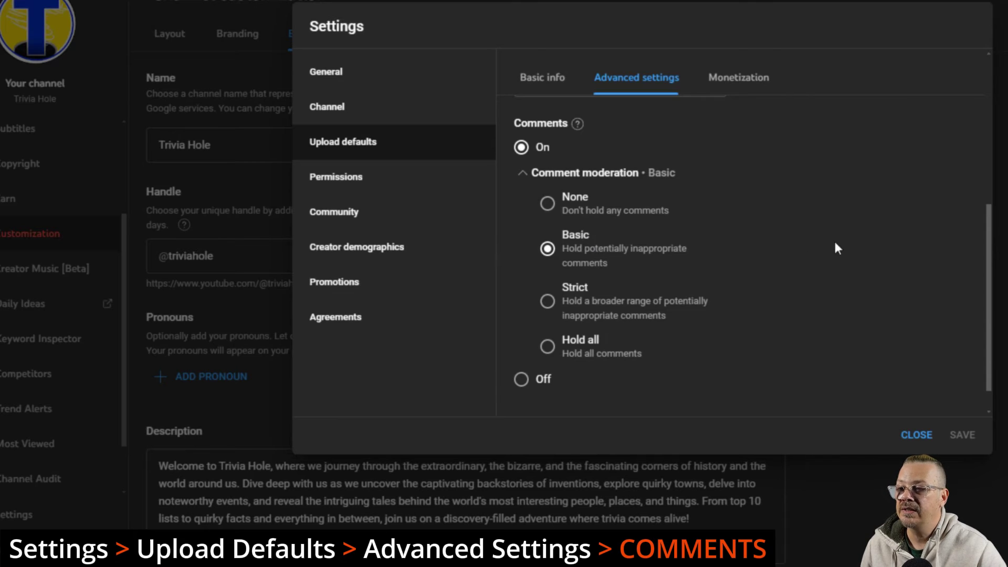
{"action": "scroll", "coordinate": [837, 248], "scroll_direction": "down", "scroll_amount": 1}
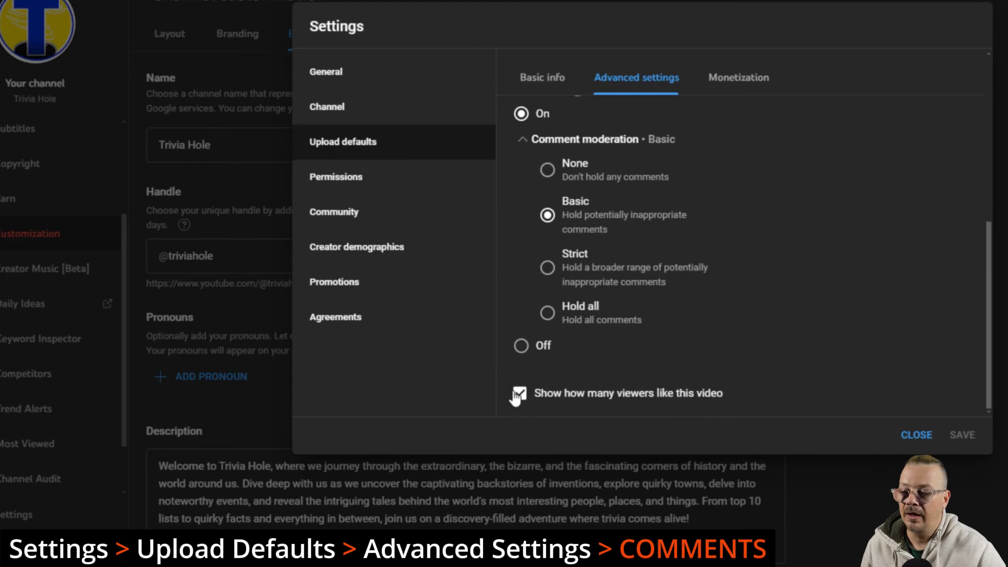
{"action": "scroll", "coordinate": [851, 312], "scroll_direction": "up", "scroll_amount": 5}
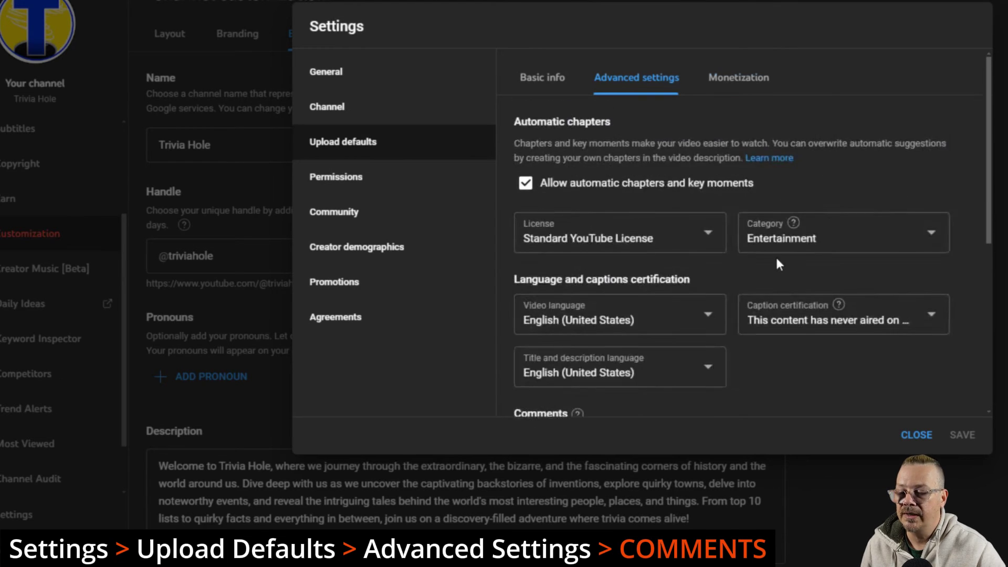
Show the Monetization upload defaults, with mid-roll ad placement checked
{"action": "left_click", "coordinate": [727, 77]}
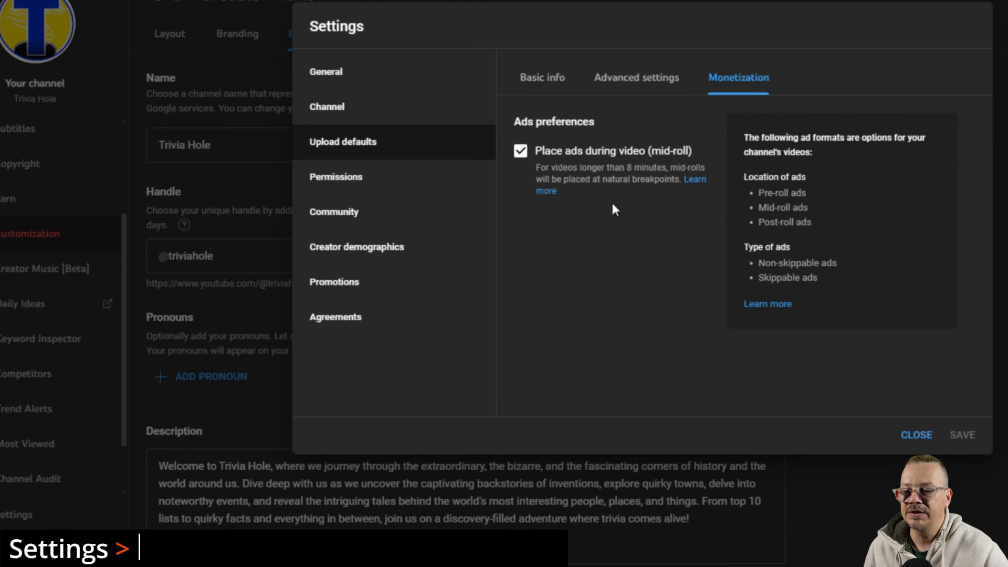
Show the Permissions section for Trivia Hole, listing one account with the Owner role
{"action": "left_click", "coordinate": [336, 179]}
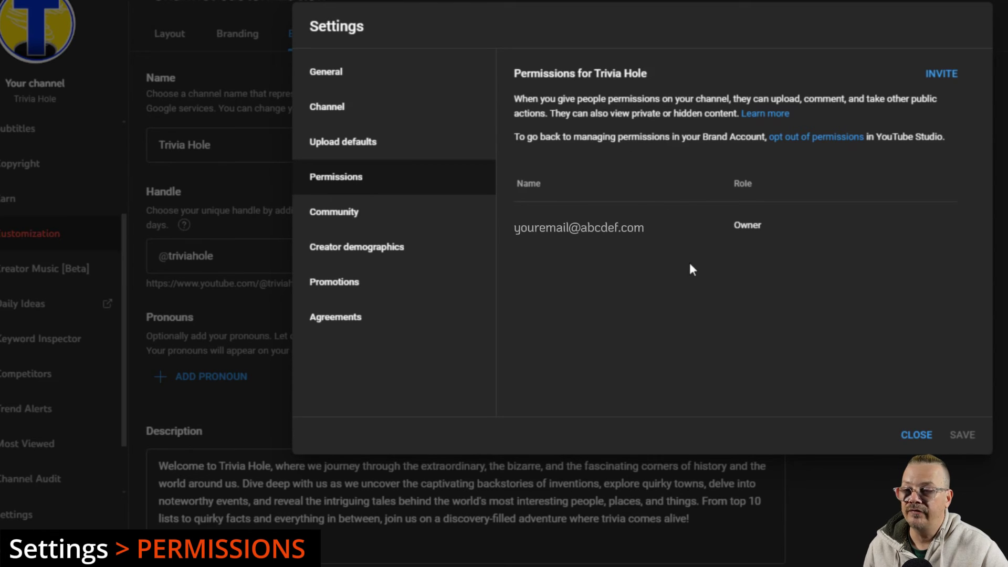
Review Community Automated Filters and highlight the Hidden users hint about pasting a channel URL
{"action": "left_click", "coordinate": [353, 211]}
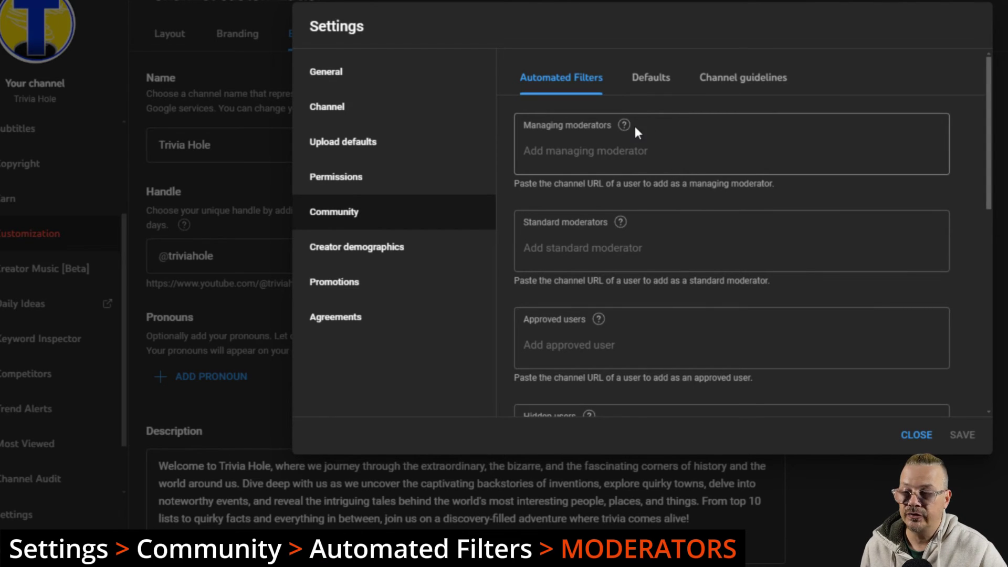
{"action": "scroll", "coordinate": [736, 169], "scroll_direction": "down", "scroll_amount": 2}
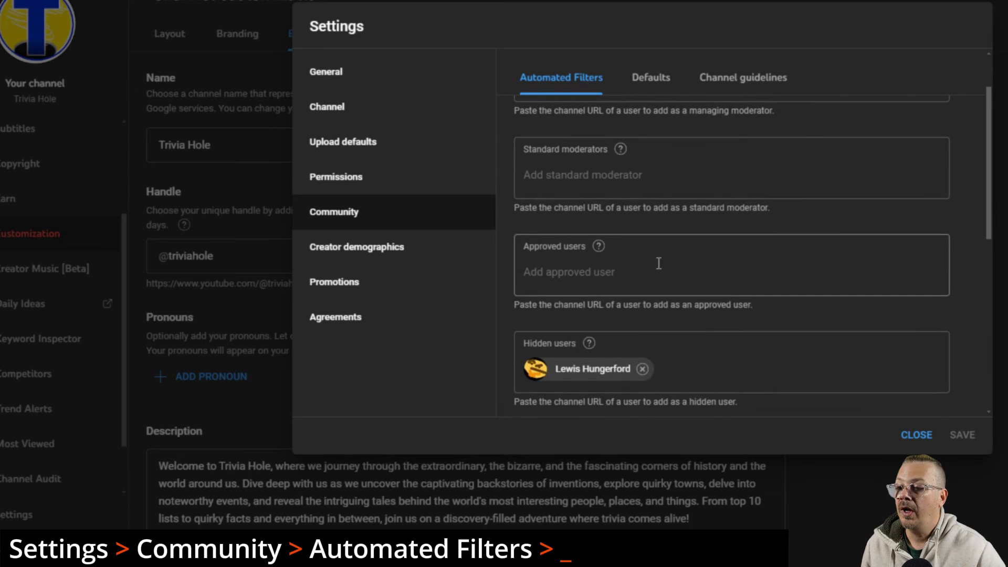
{"action": "scroll", "coordinate": [578, 346], "scroll_direction": "up", "scroll_amount": 2}
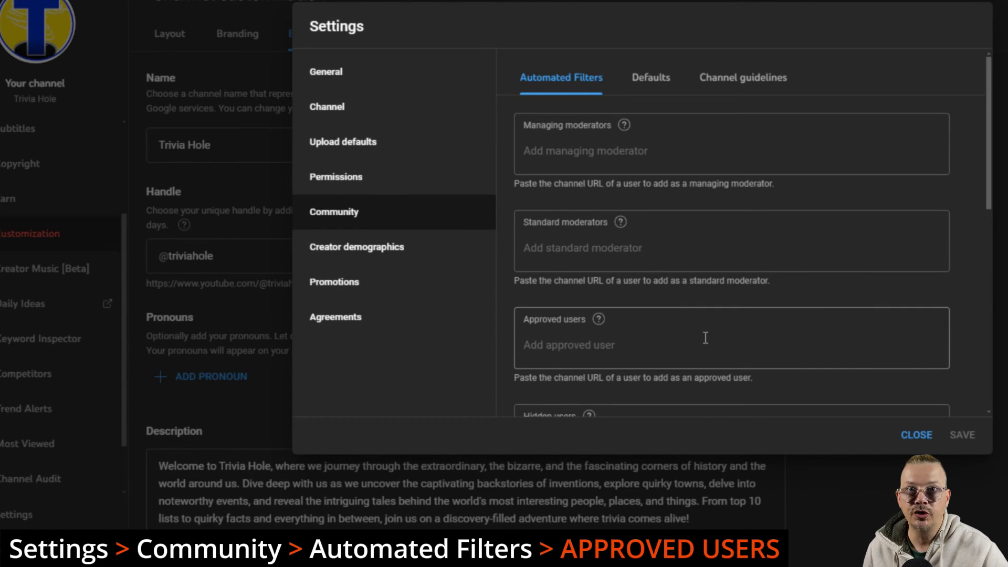
{"action": "scroll", "coordinate": [705, 338], "scroll_direction": "down", "scroll_amount": 4}
{"action": "mouse_move", "coordinate": [590, 198]}
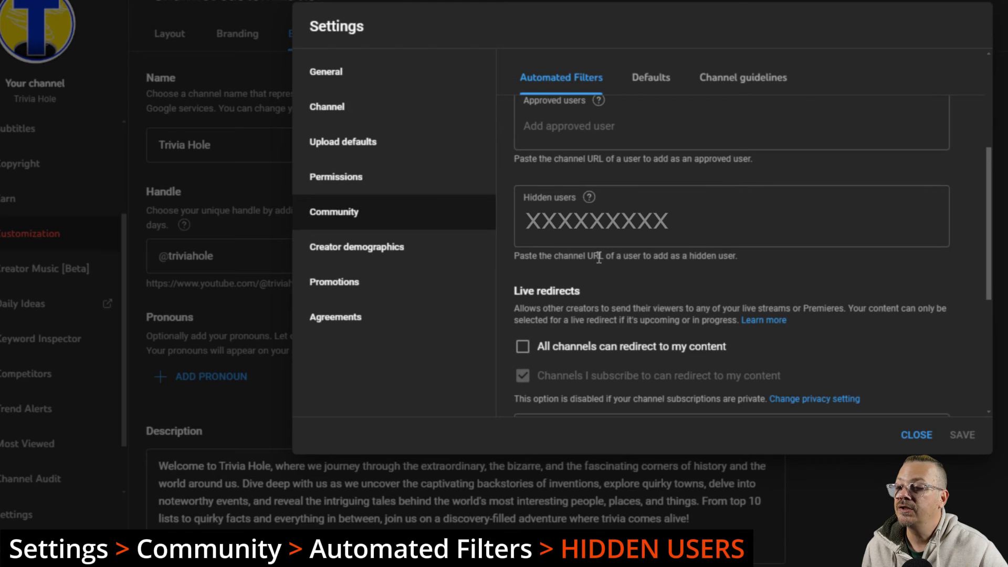
{"action": "left_click_drag", "start_coordinate": [559, 257], "coordinate": [678, 257]}
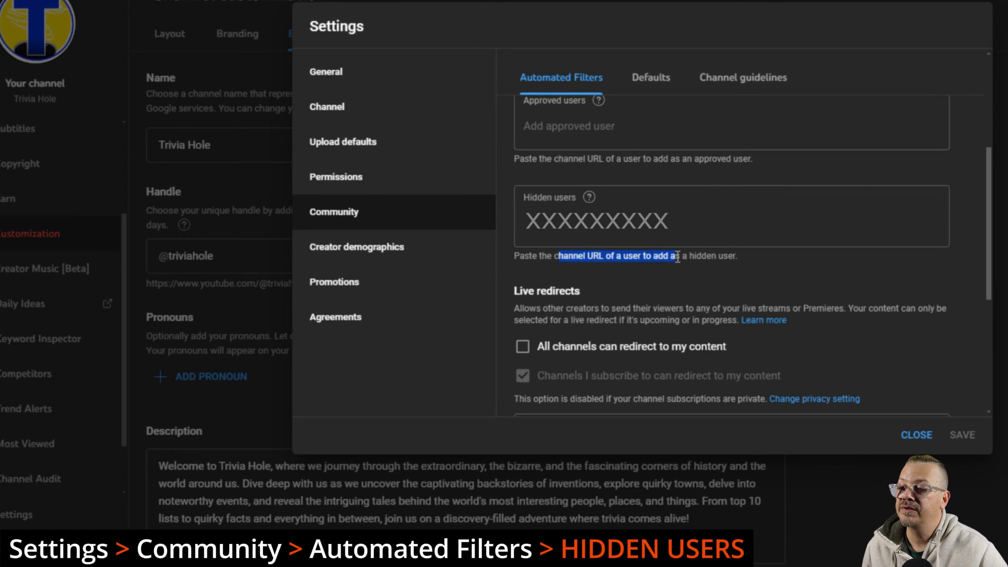
{"action": "scroll", "coordinate": [869, 259], "scroll_direction": "down", "scroll_amount": 3}
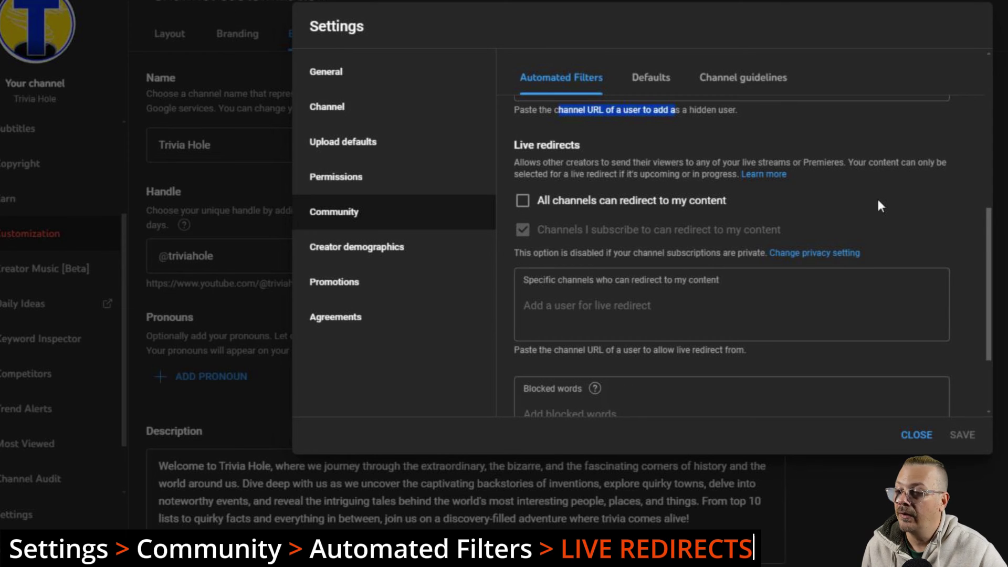
{"action": "scroll", "coordinate": [597, 274], "scroll_direction": "down", "scroll_amount": 2}
{"action": "mouse_move", "coordinate": [598, 275]}
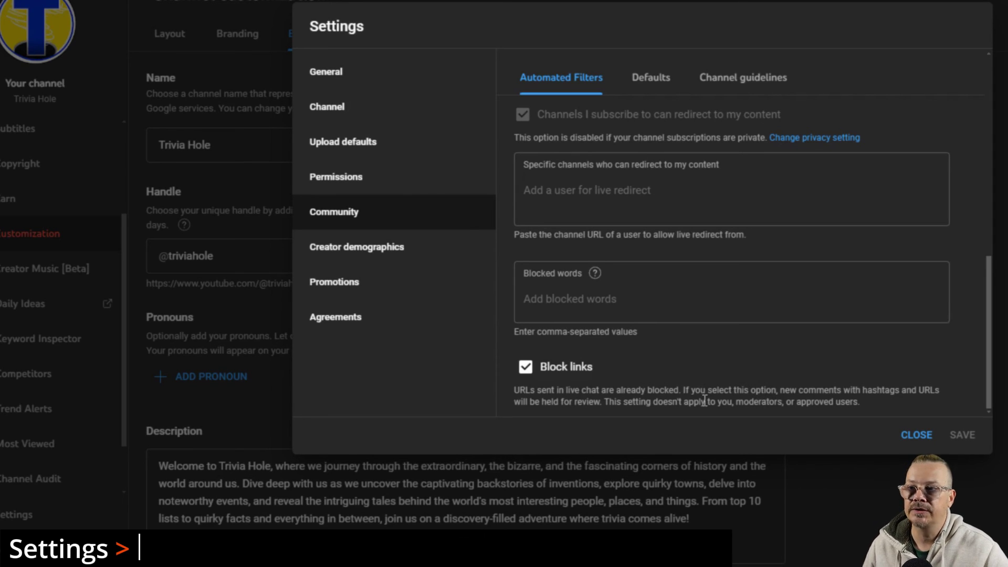
Show the Community Defaults with Comment moderation expanded to reveal the moderation levels
{"action": "left_click", "coordinate": [638, 80]}
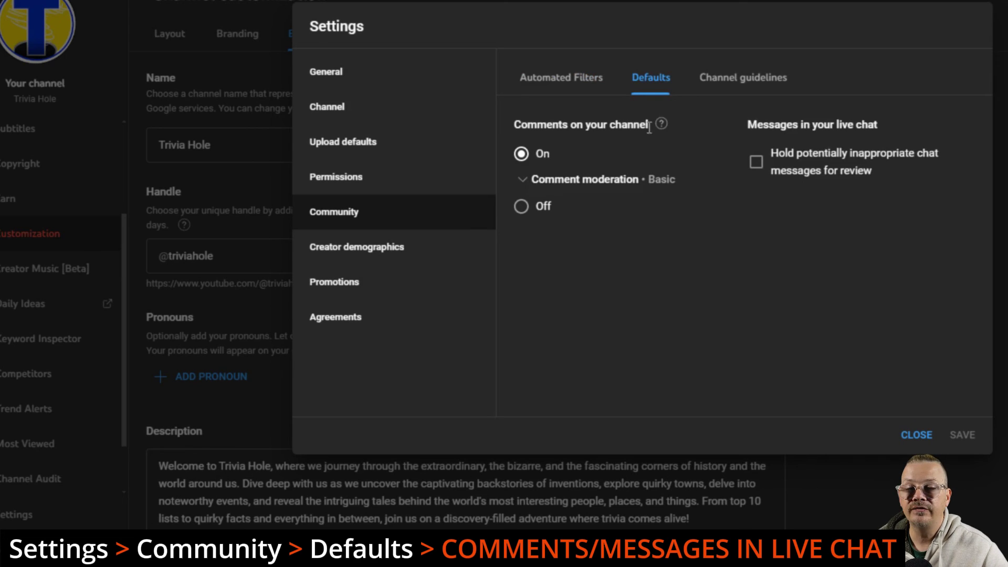
{"action": "left_click", "coordinate": [524, 181]}
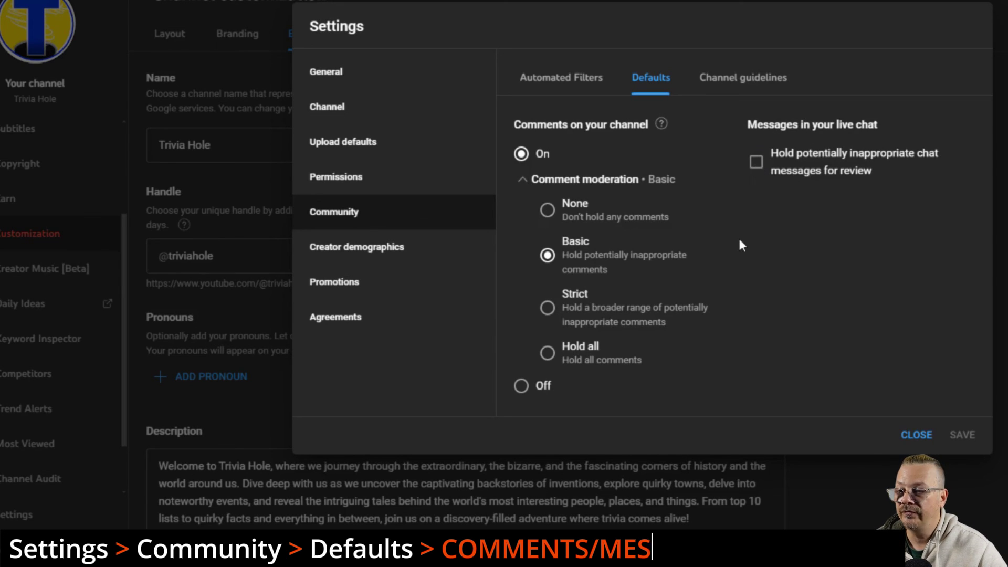
Scroll through the Channel guidelines, including the welcome message and 'Be civil and respectful'
{"action": "left_click", "coordinate": [742, 79]}
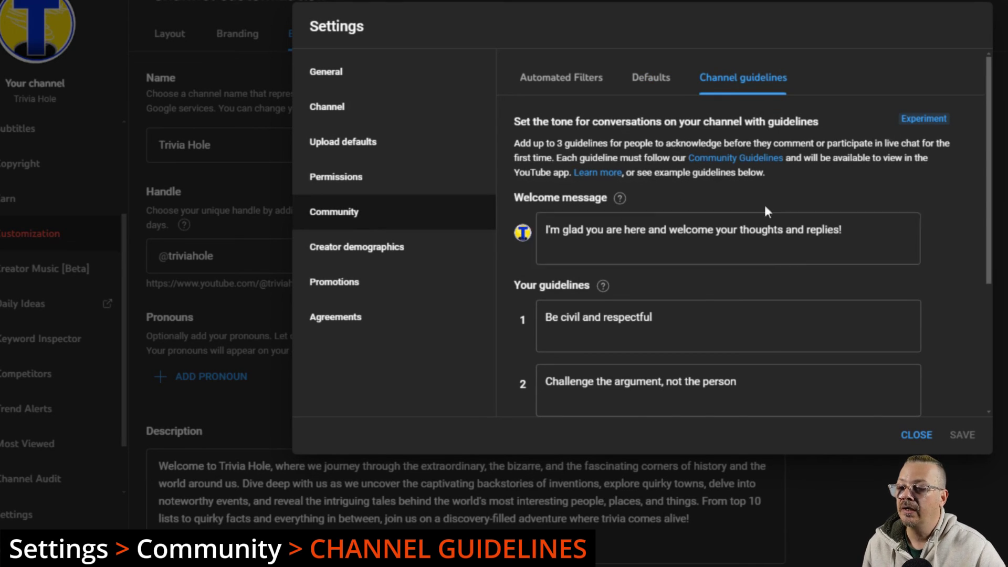
{"action": "scroll", "coordinate": [772, 297], "scroll_direction": "down", "scroll_amount": 1}
{"action": "scroll", "coordinate": [772, 297], "scroll_direction": "down", "scroll_amount": 3}
{"action": "scroll", "coordinate": [786, 312], "scroll_direction": "up", "scroll_amount": 1}
{"action": "scroll", "coordinate": [676, 287], "scroll_direction": "down", "scroll_amount": 2}
{"action": "scroll", "coordinate": [677, 288], "scroll_direction": "up", "scroll_amount": 4}
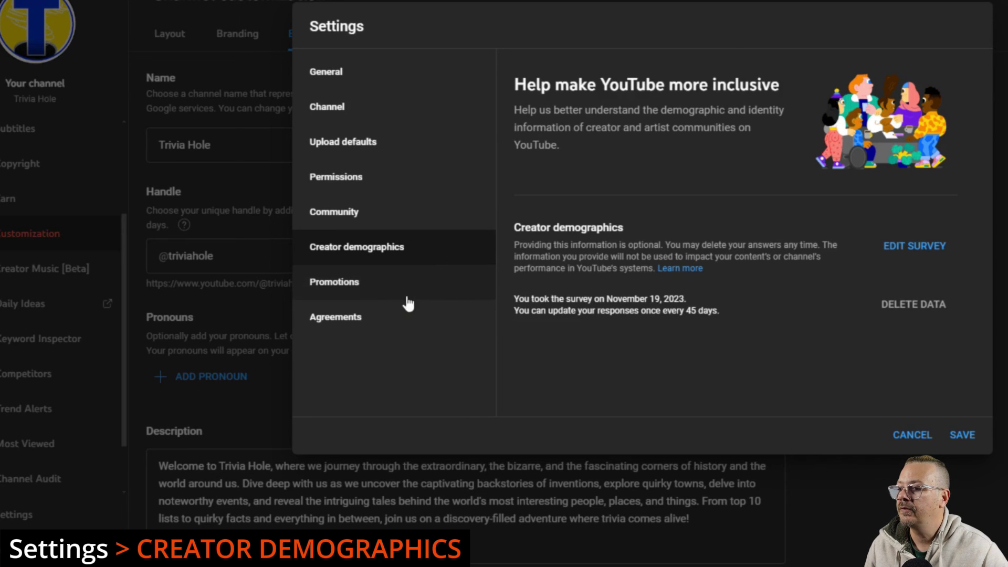
Bring up the channel's Promotions settings for review
{"action": "left_click", "coordinate": [373, 285]}
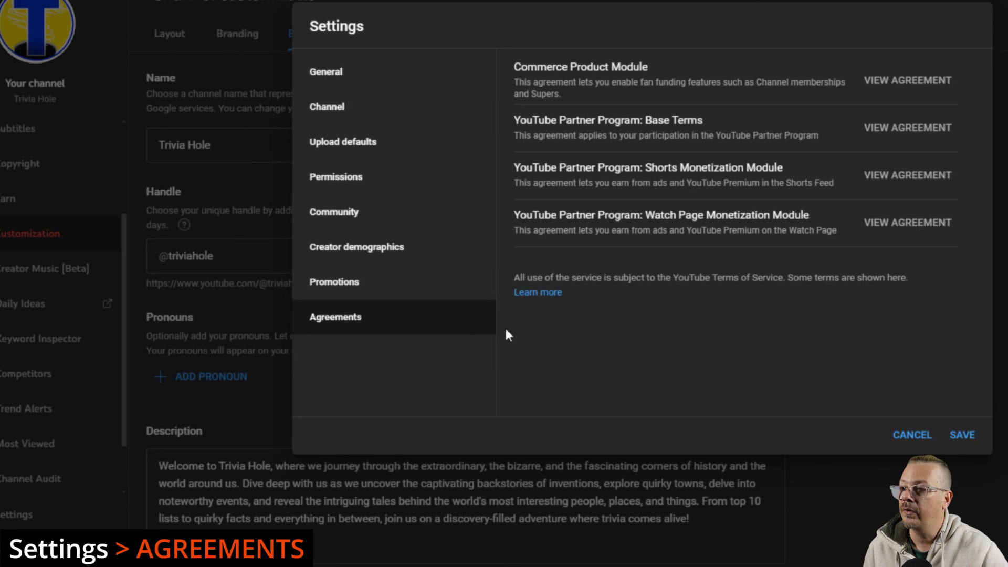
Recheck the Channel and Upload defaults pages, then save and close Settings
{"action": "left_click", "coordinate": [340, 108]}
{"action": "left_click", "coordinate": [359, 140]}
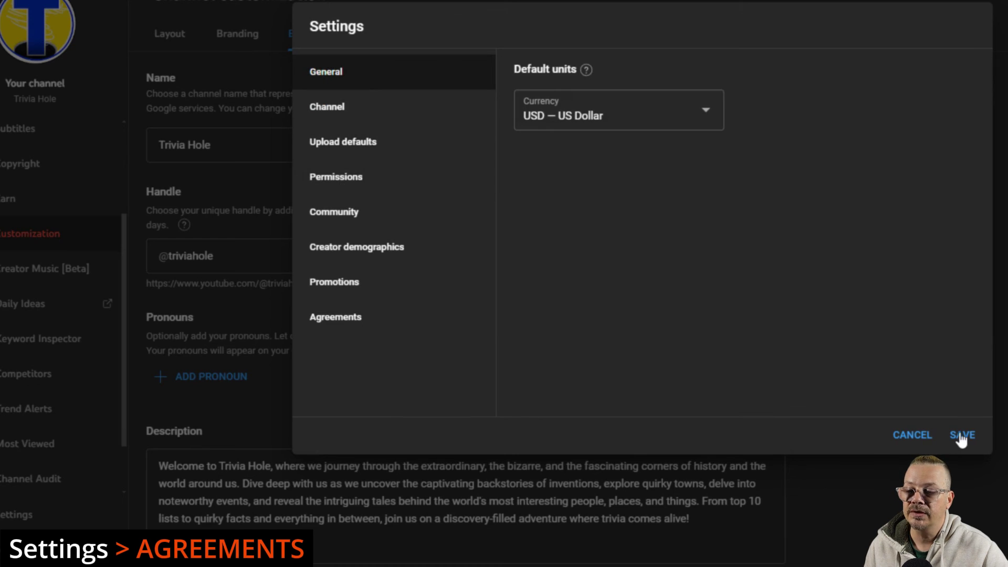
{"action": "left_click", "coordinate": [962, 436]}
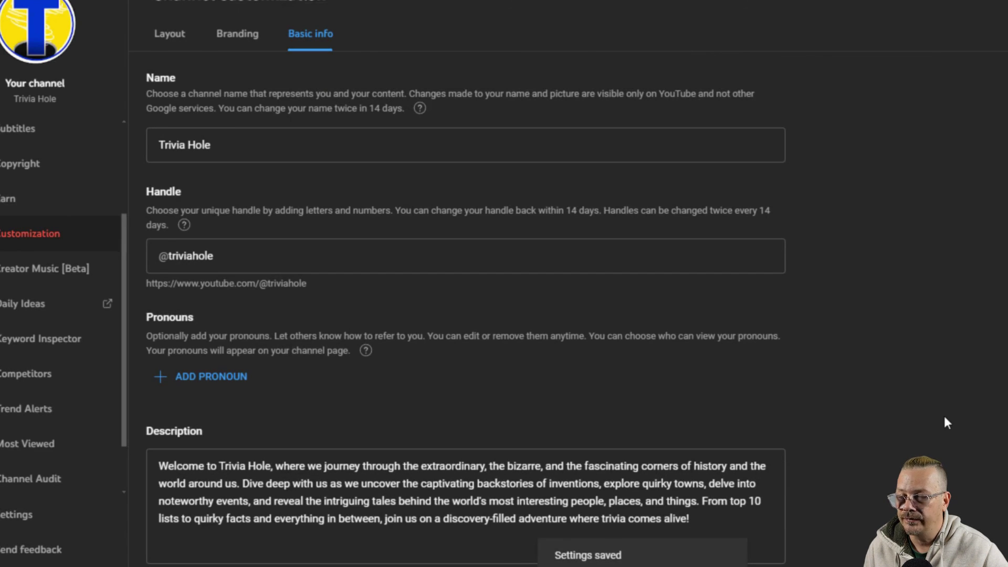